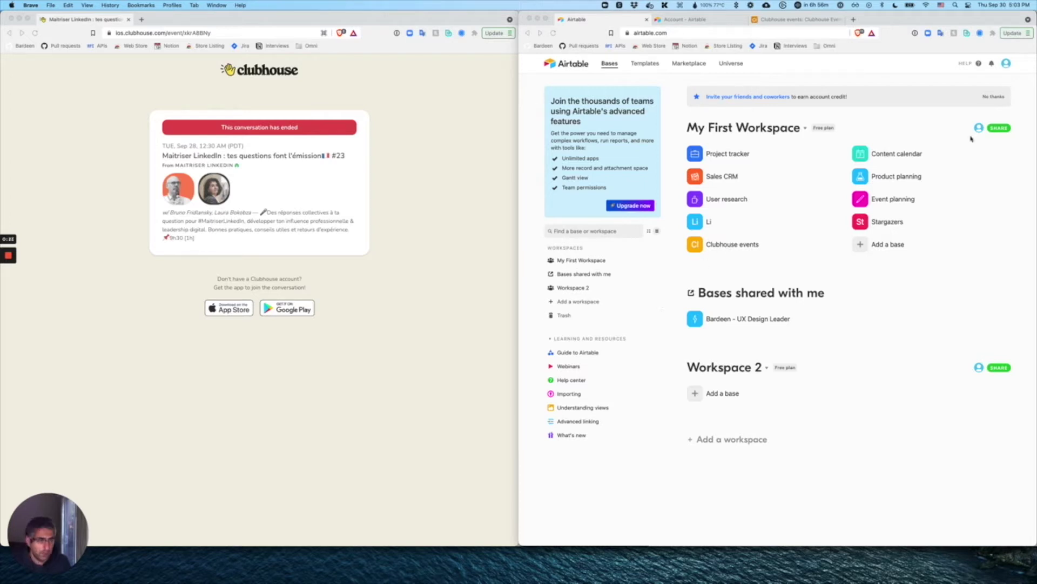
- Open the Airtable account overview and copy the personal API key
left_click(1006, 64)
left_click(1007, 64)
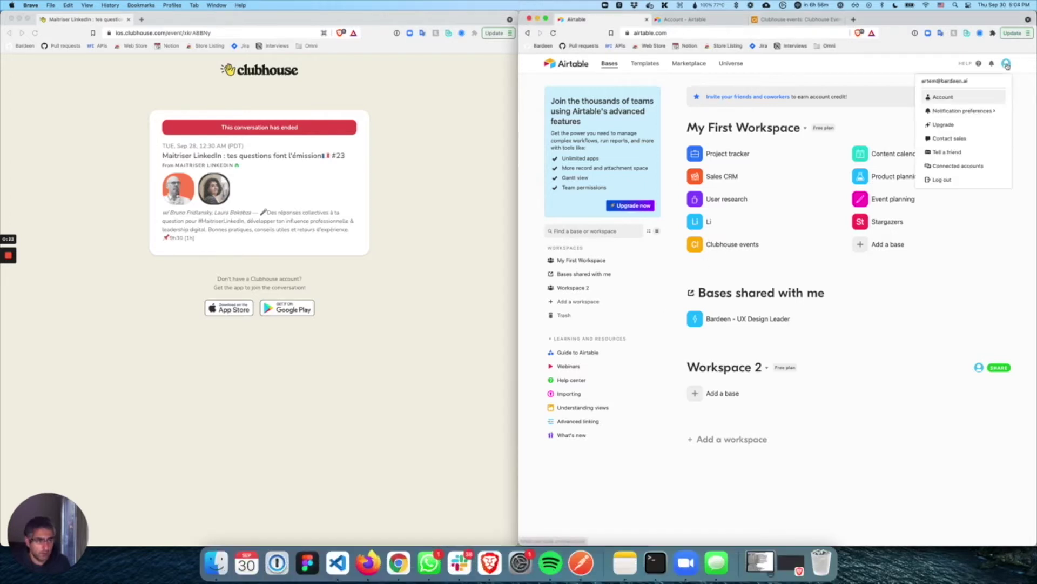
left_click(943, 100)
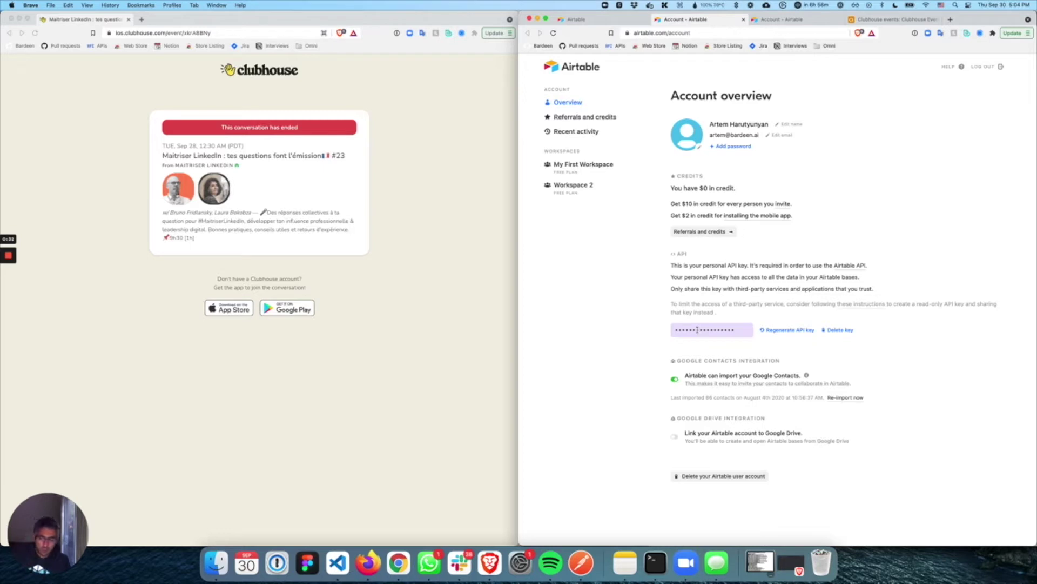
left_click(698, 330)
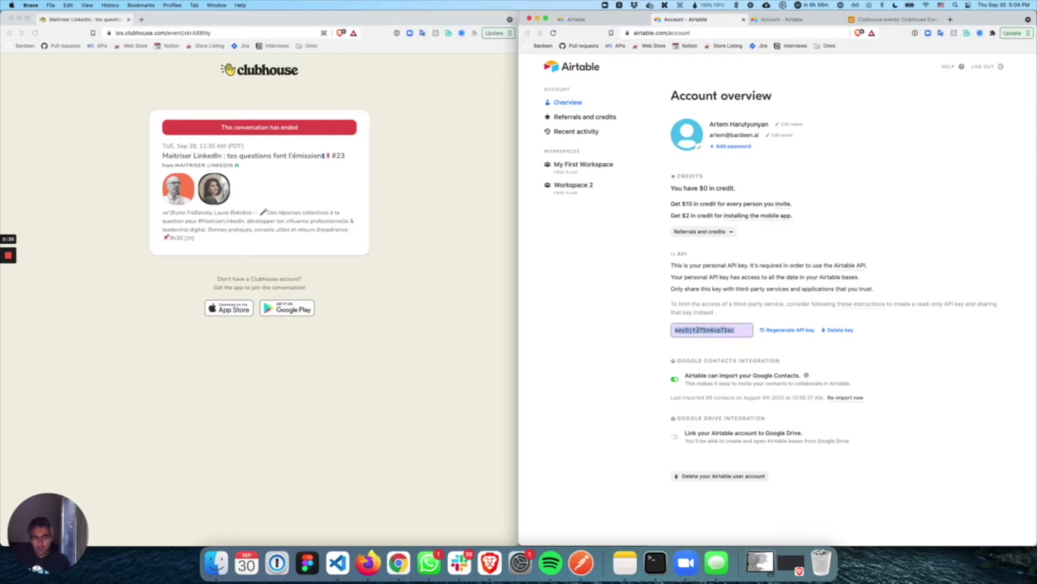
left_click(661, 293)
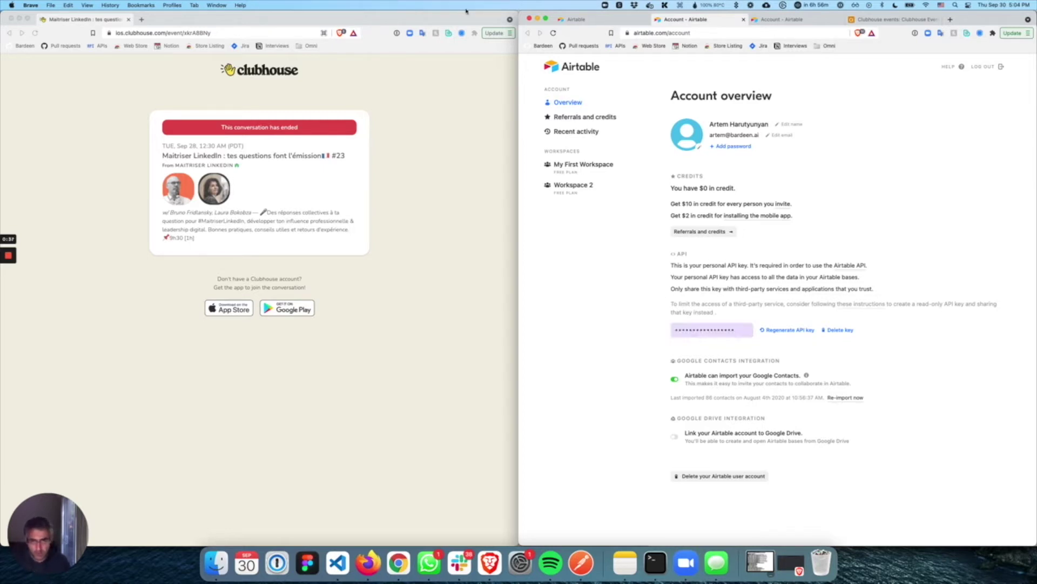
- Switch to Bardeen on the Clubhouse event page and run the command found with "activate airt" to activate the Airtable integration
left_click(448, 36)
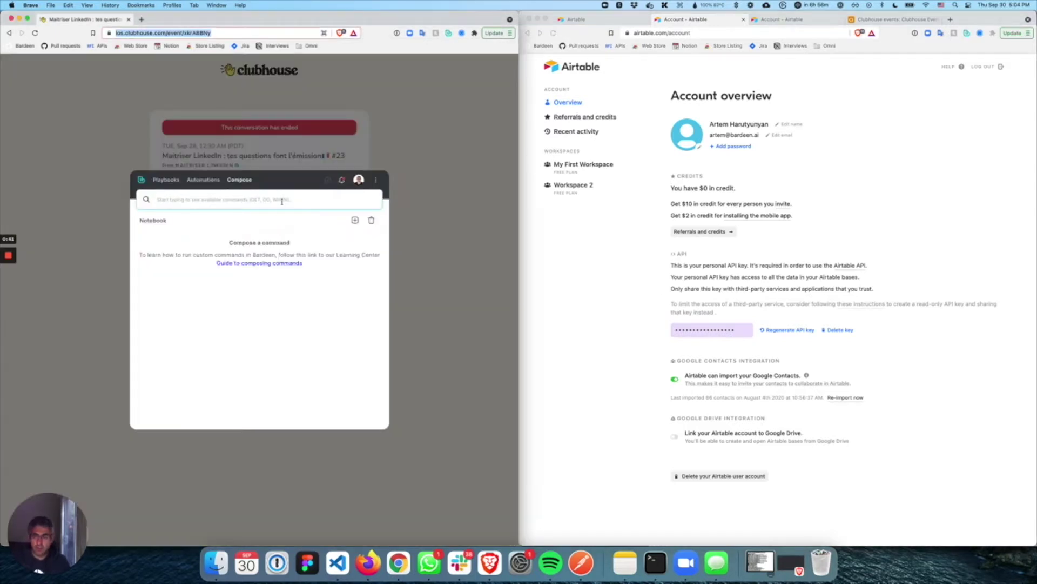
type("activate")
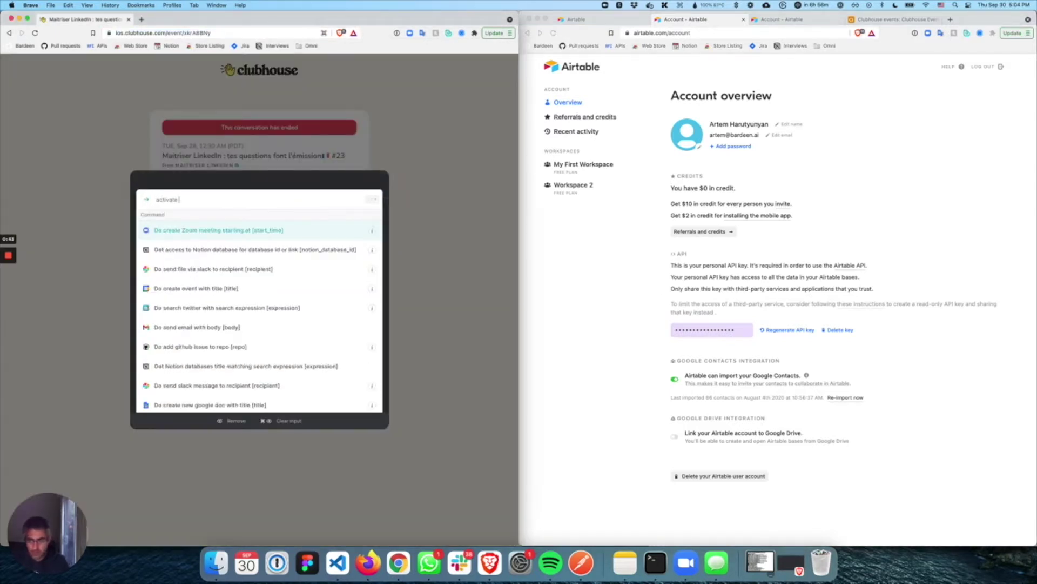
type(" airt")
left_click(245, 232)
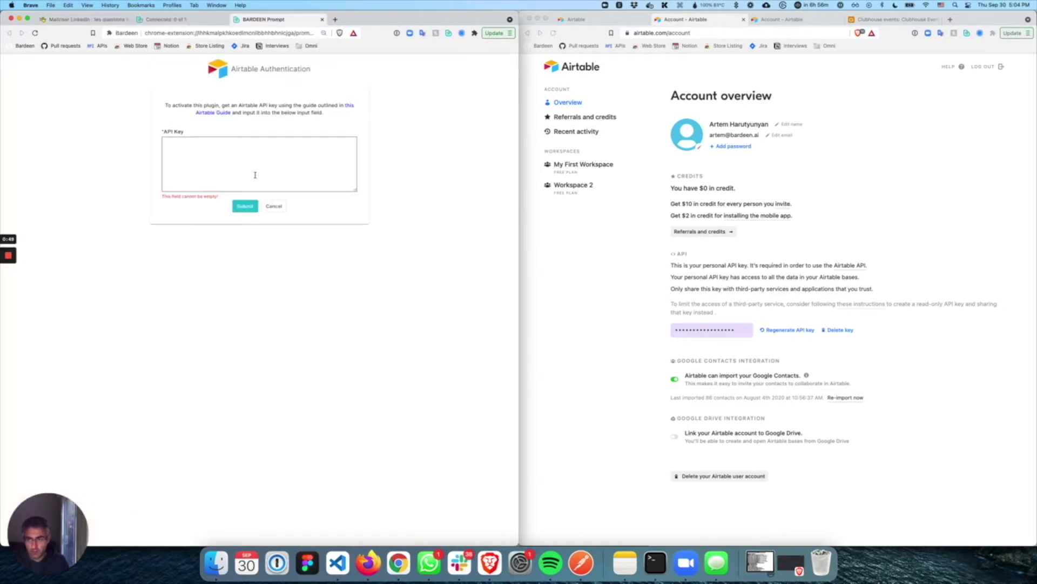
- Paste the Airtable API key into the API Key field of the Airtable Authentication form and submit it
left_click(255, 175)
key("super+v")
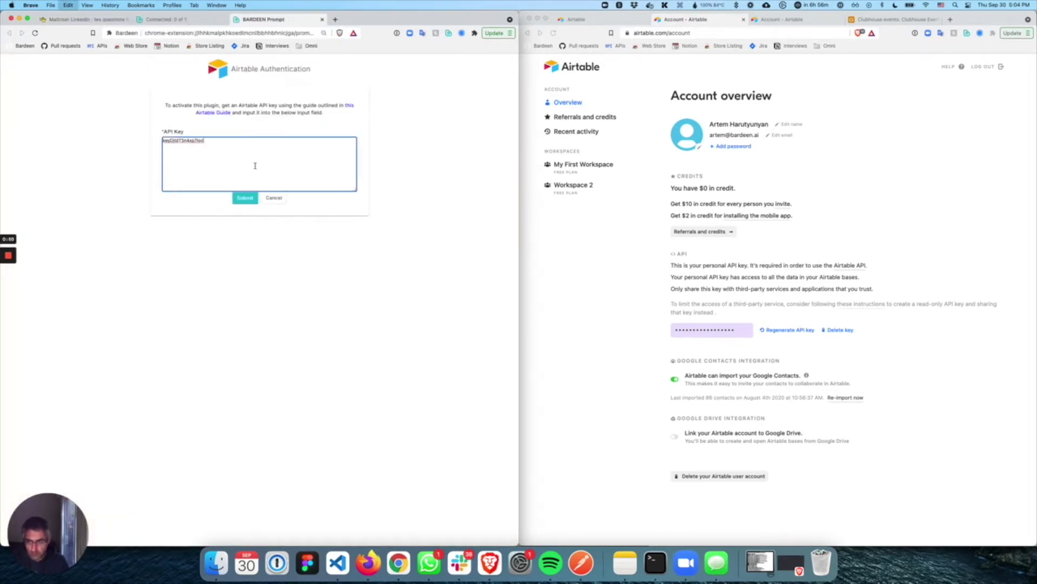
left_click(249, 198)
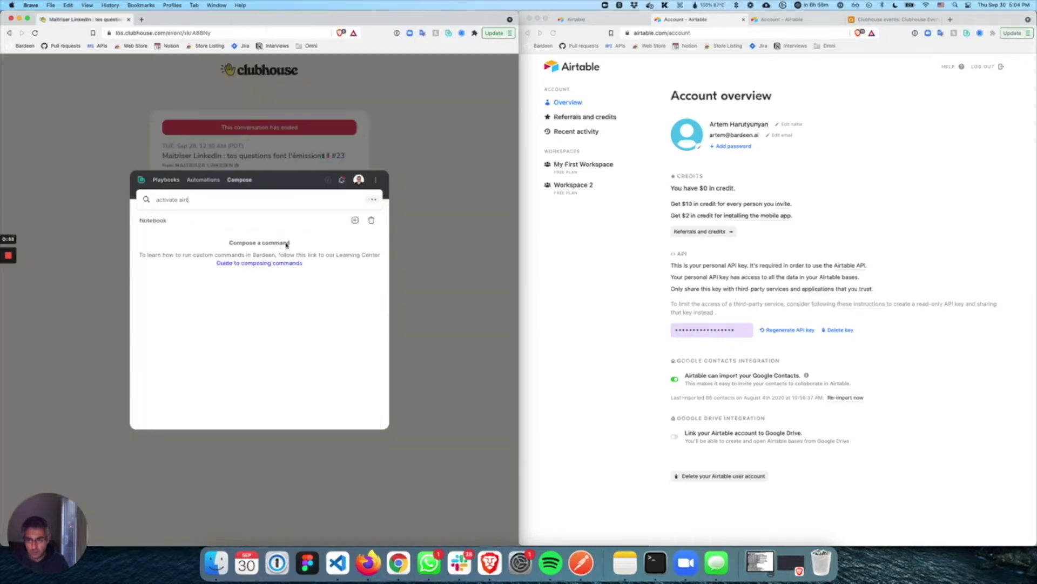
- Clear the leftover activation command text from the Bardeen composer
double_click(263, 203)
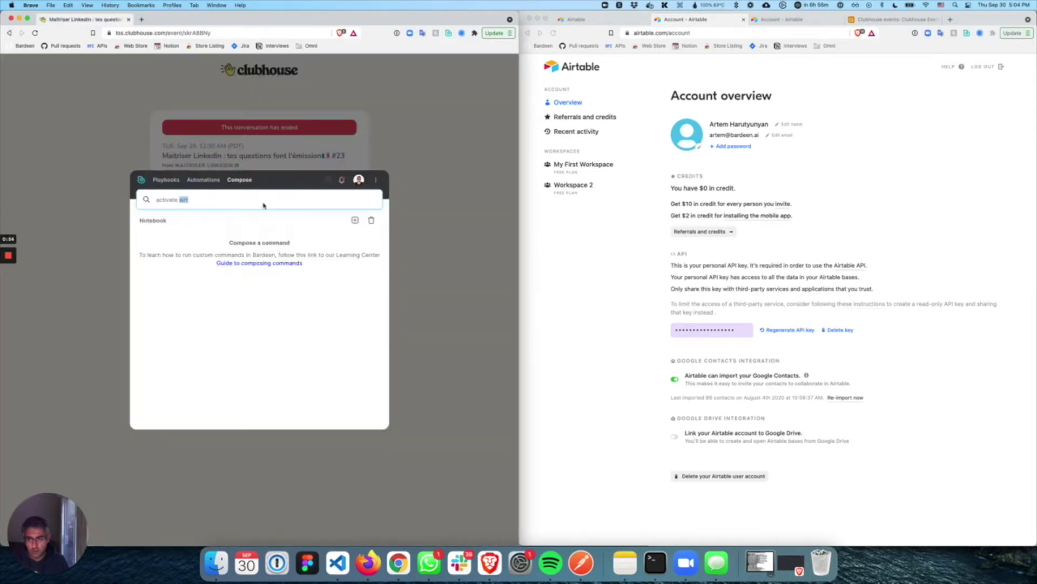
key("BackSpace")
key("super+BackSpace")
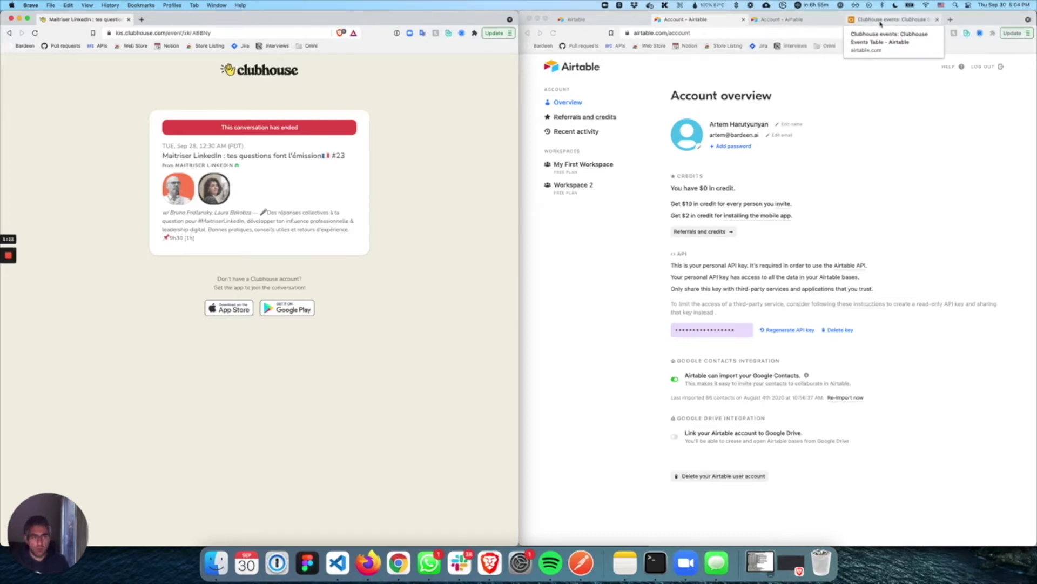
- Switch to Airtable's Clubhouse Events Table, dismiss the Timeline view notice and look over the table's columns
left_click(858, 21)
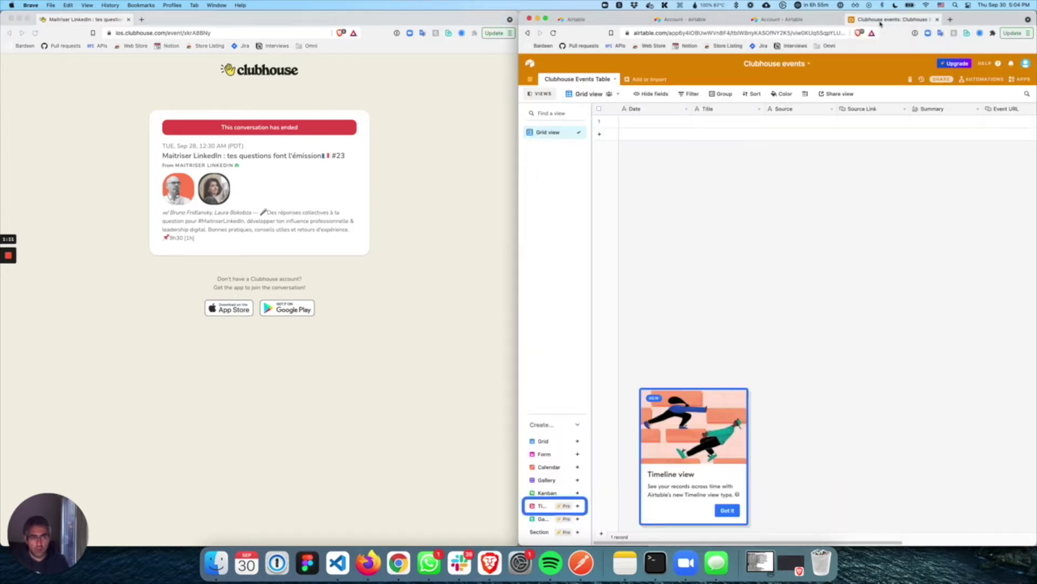
left_click(727, 510)
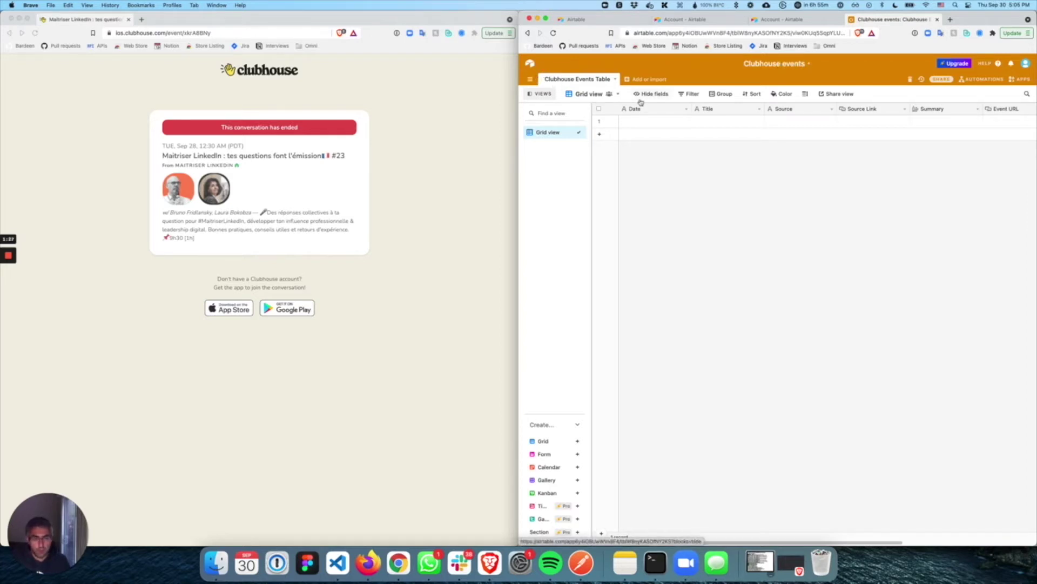
scroll(714, 113, "right", 2)
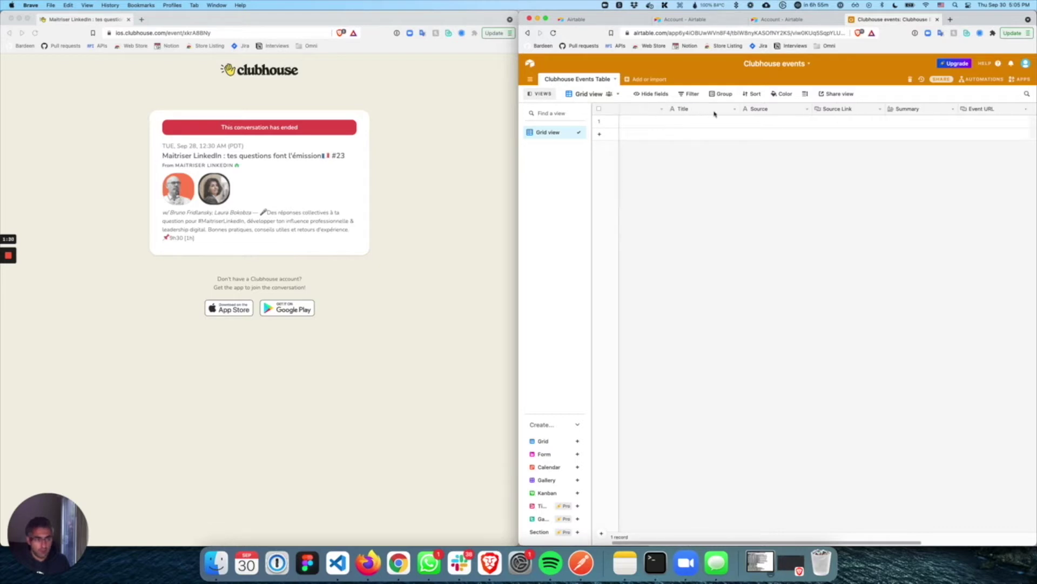
scroll(714, 114, "left", 2)
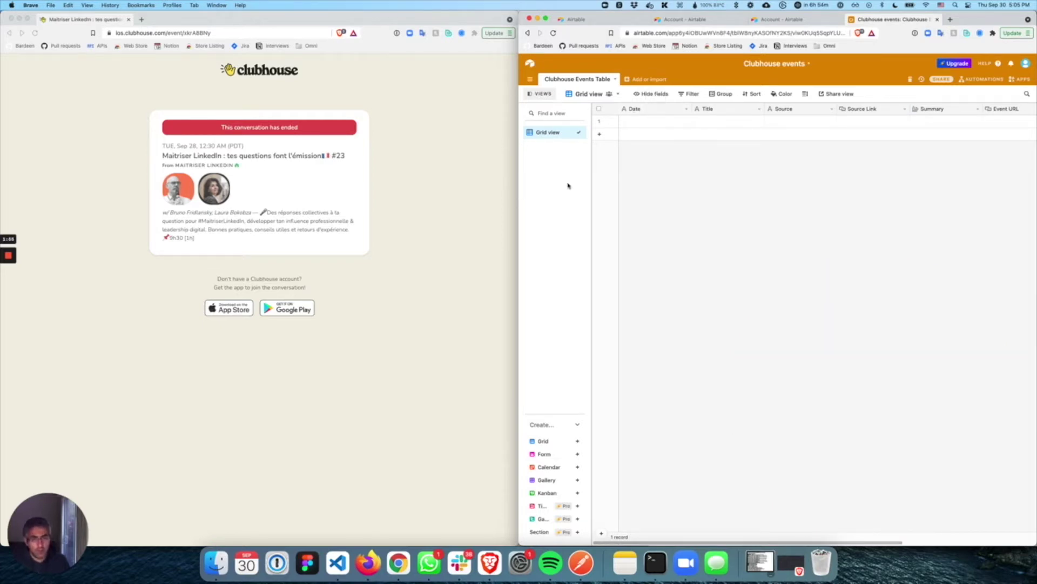
- Review the Date field's options and the remaining columns of the Clubhouse Events Table
left_click(651, 121)
left_click(685, 109)
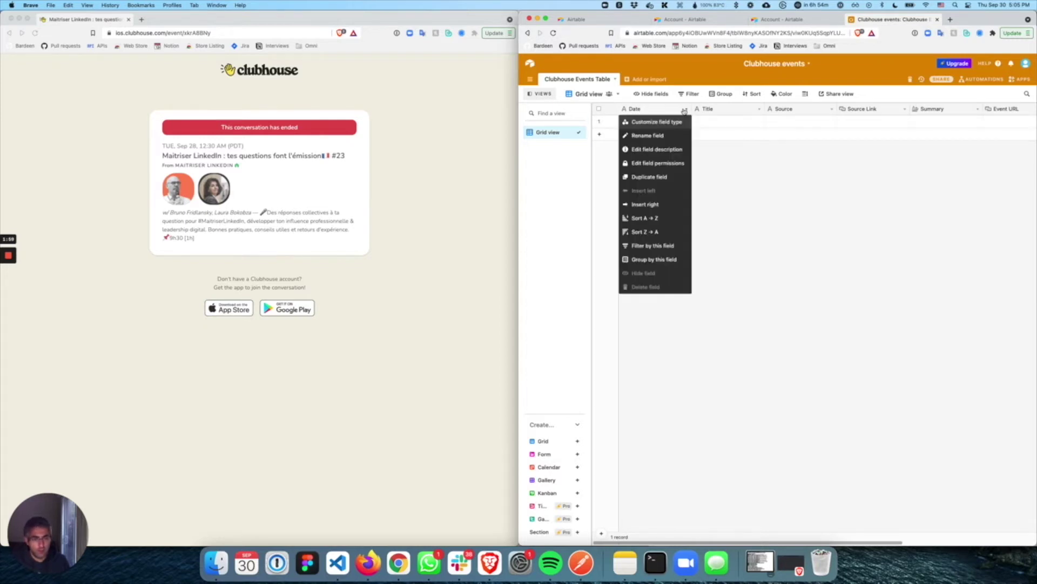
key("Escape")
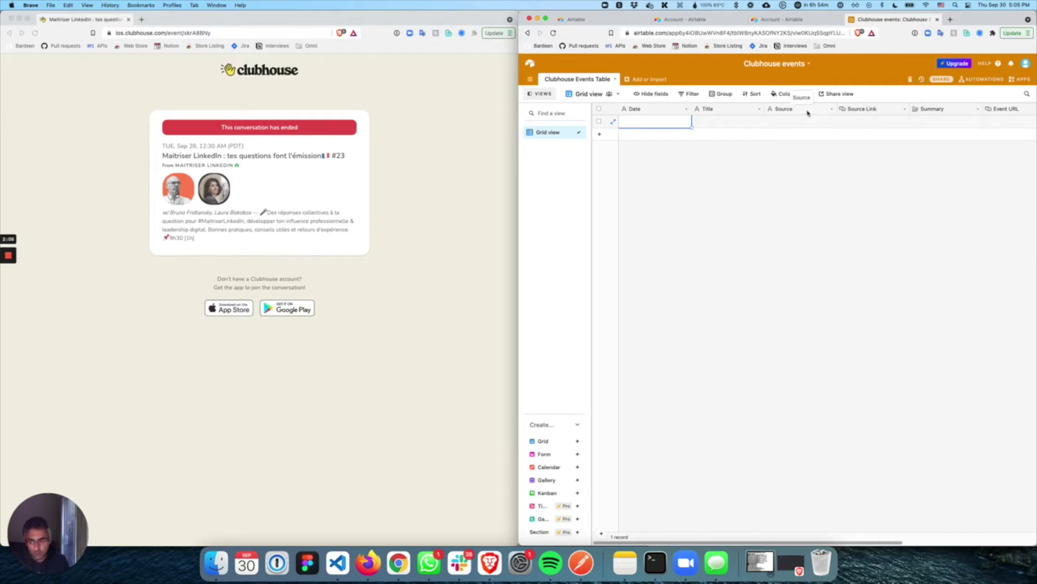
scroll(864, 112, "right", 2)
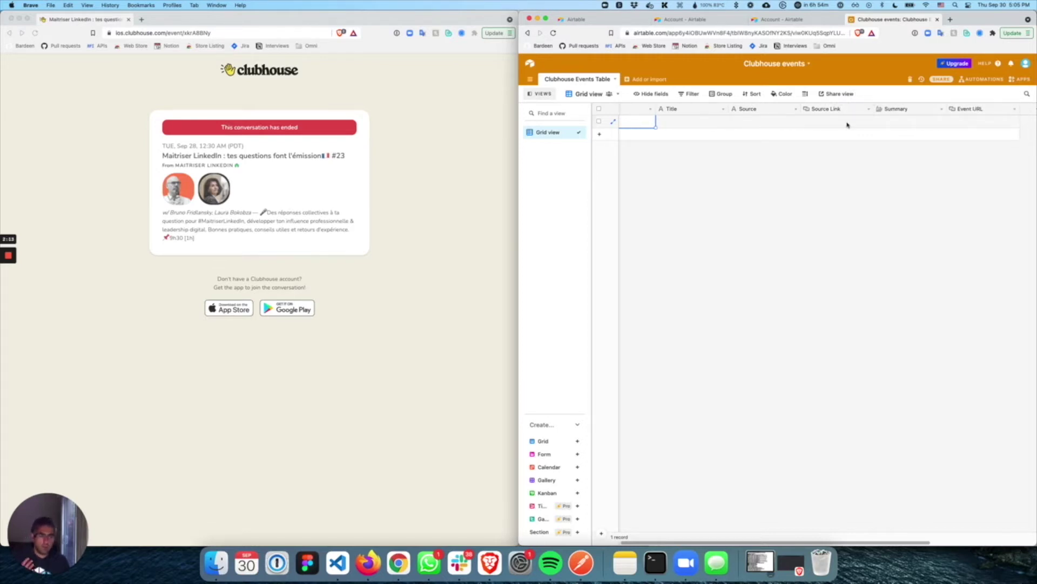
scroll(847, 124, "left", 2)
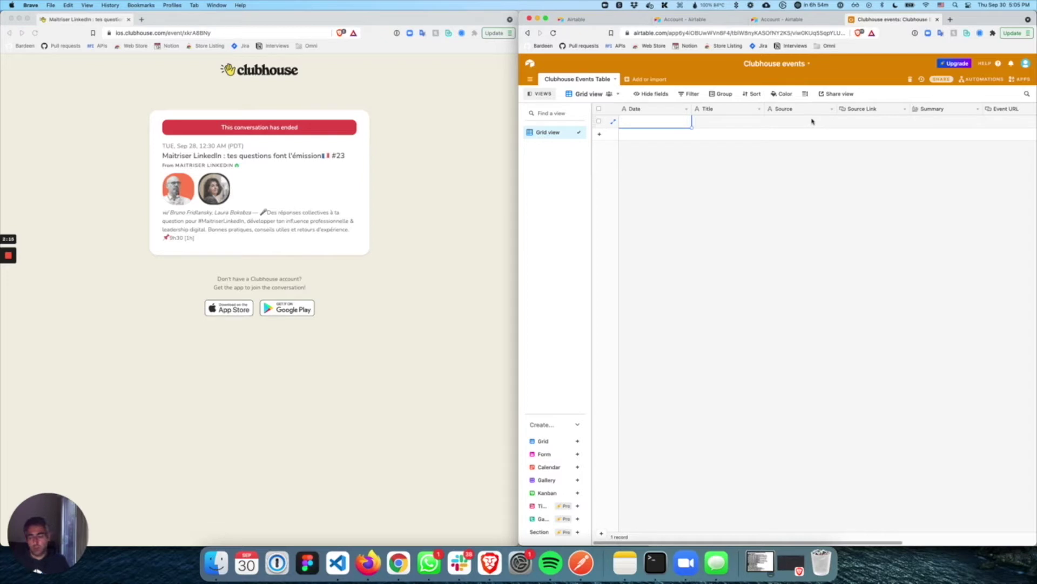
- Check the field type settings of the Source Link and Source columns and leave them without saving
left_click(910, 109)
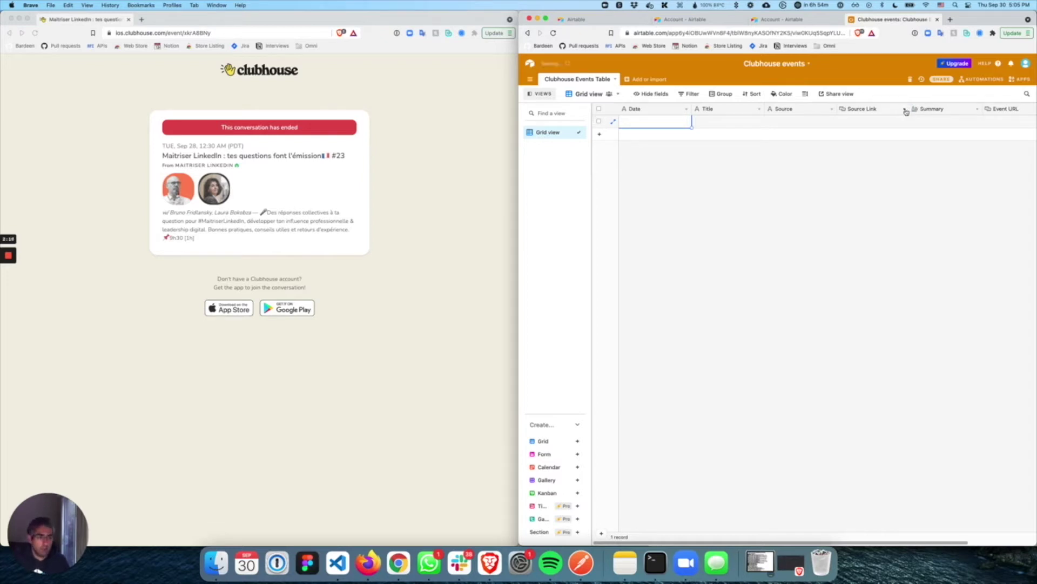
left_click(906, 111)
left_click(891, 122)
left_click(834, 193)
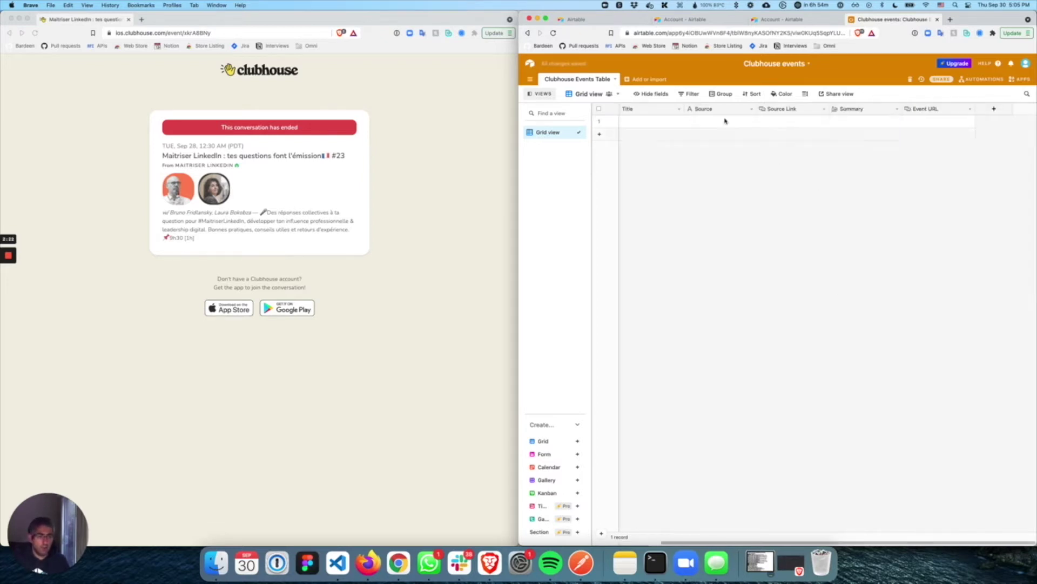
left_click(751, 109)
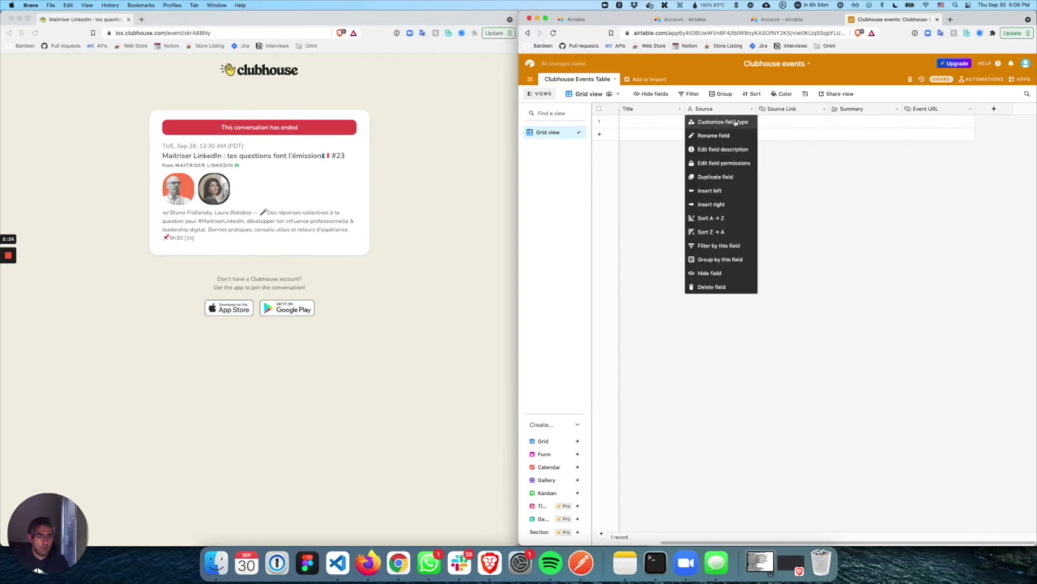
left_click(735, 122)
left_click(803, 213)
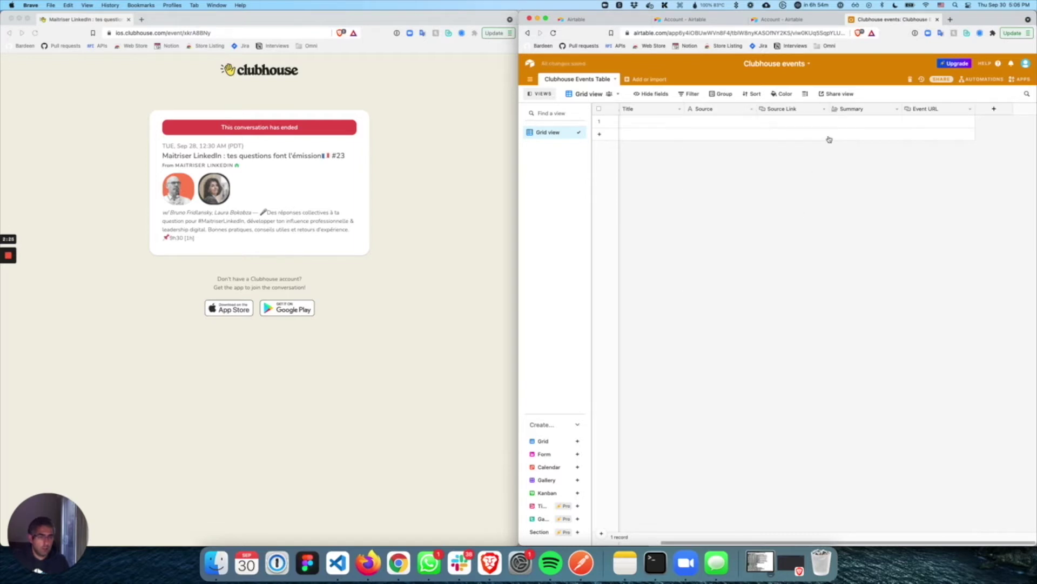
- Check the field type settings of the Summary column and leave them without saving
left_click(885, 111)
left_click(894, 113)
left_click(866, 122)
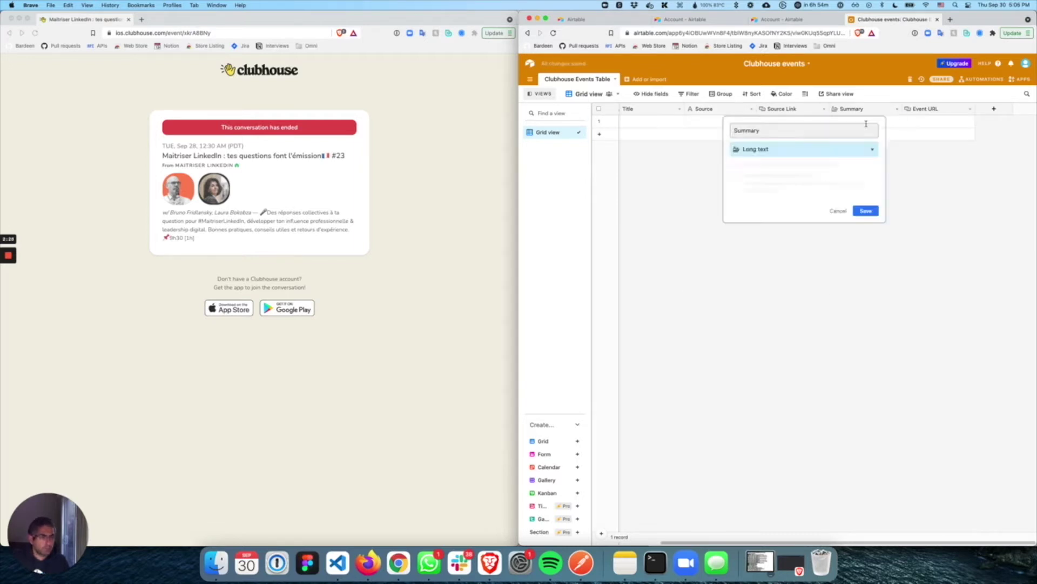
left_click(838, 210)
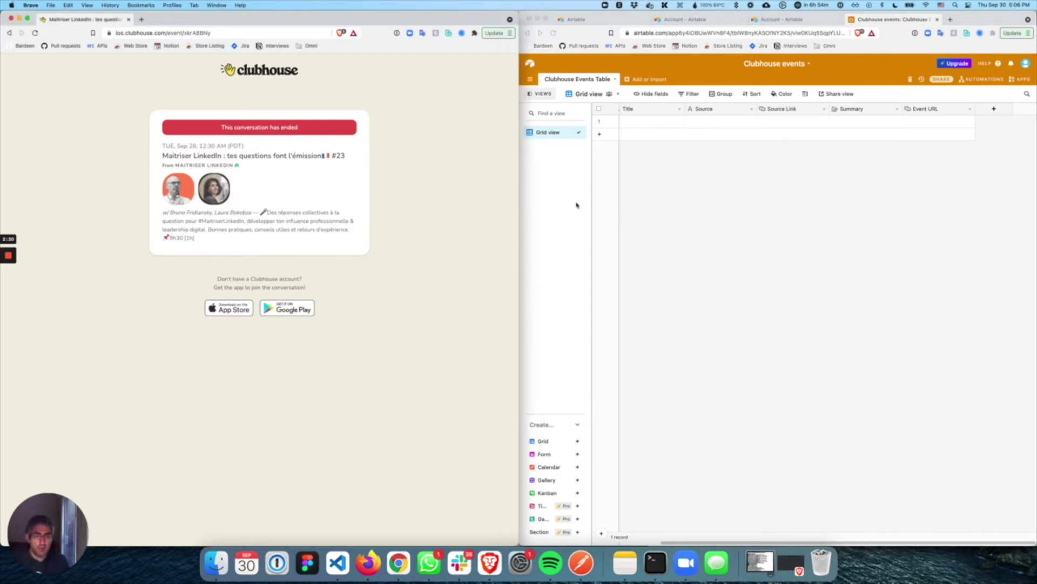
scroll(660, 146, "left", 2)
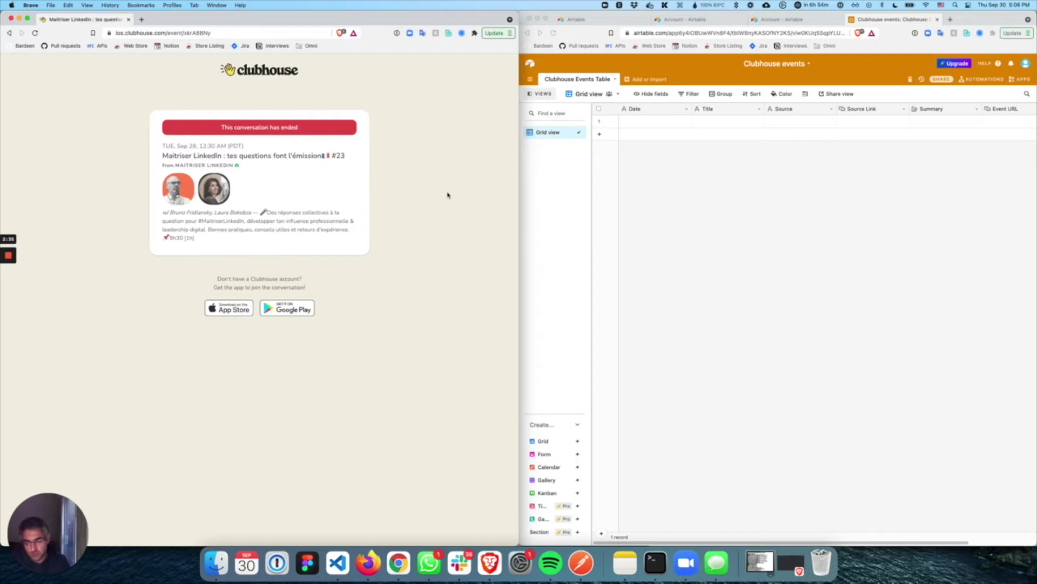
- Start a new scraper model for the Clubhouse event page with Bardeen's create scraper command, choosing Individual Scraper
left_click(448, 33)
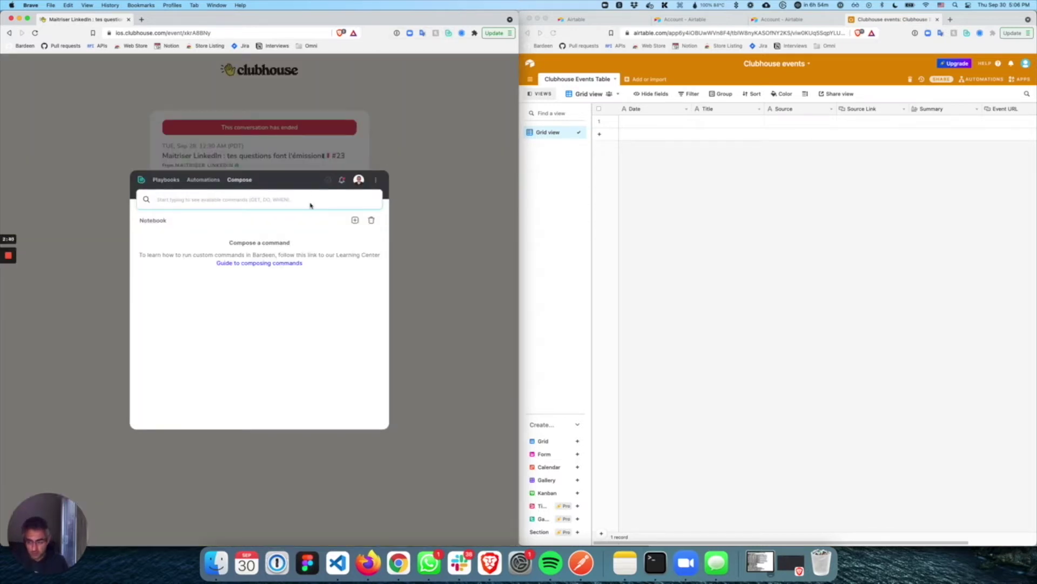
type("create scraper")
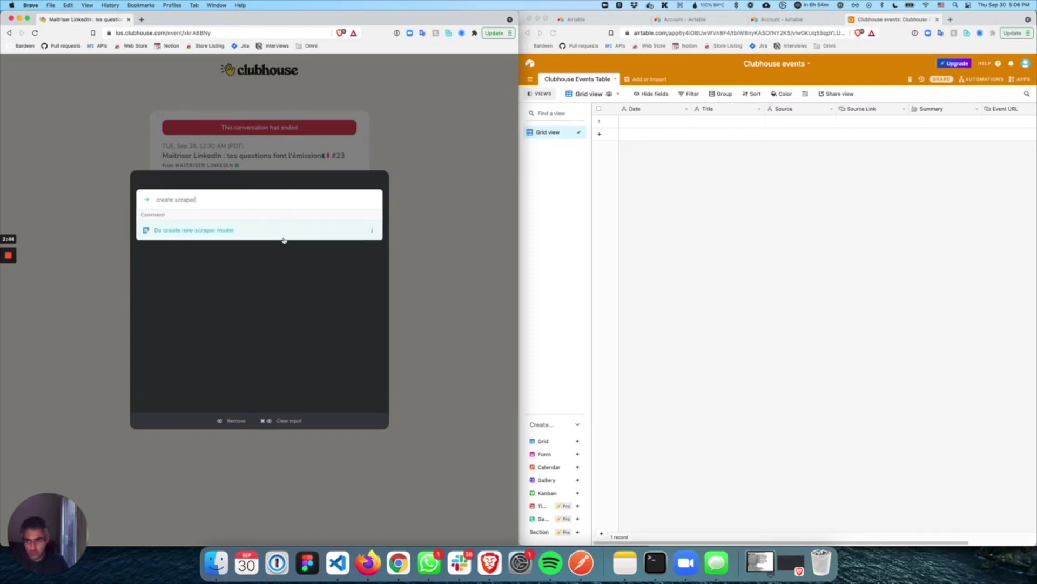
left_click(282, 235)
left_click(270, 236)
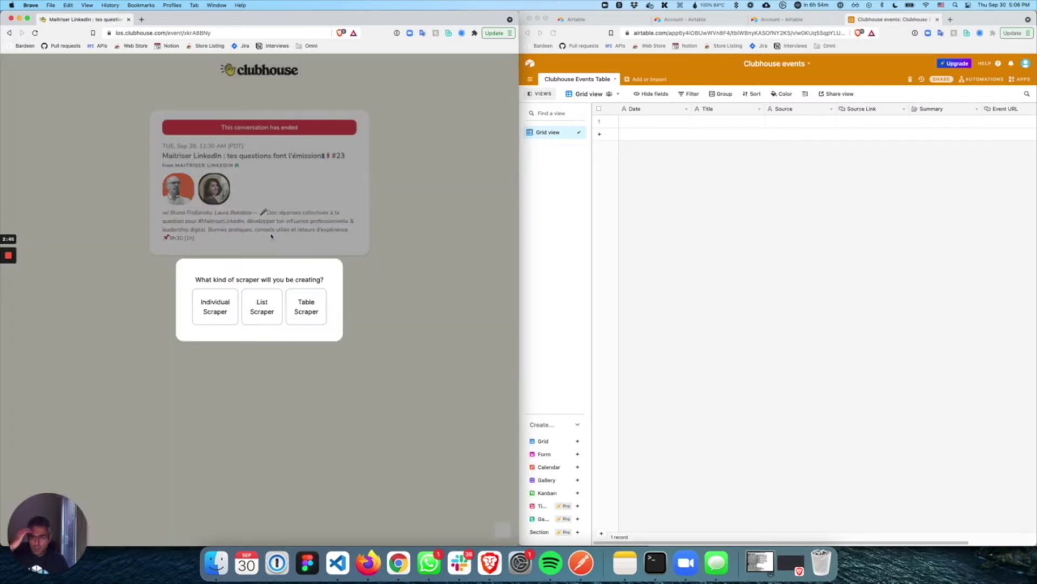
left_click(214, 318)
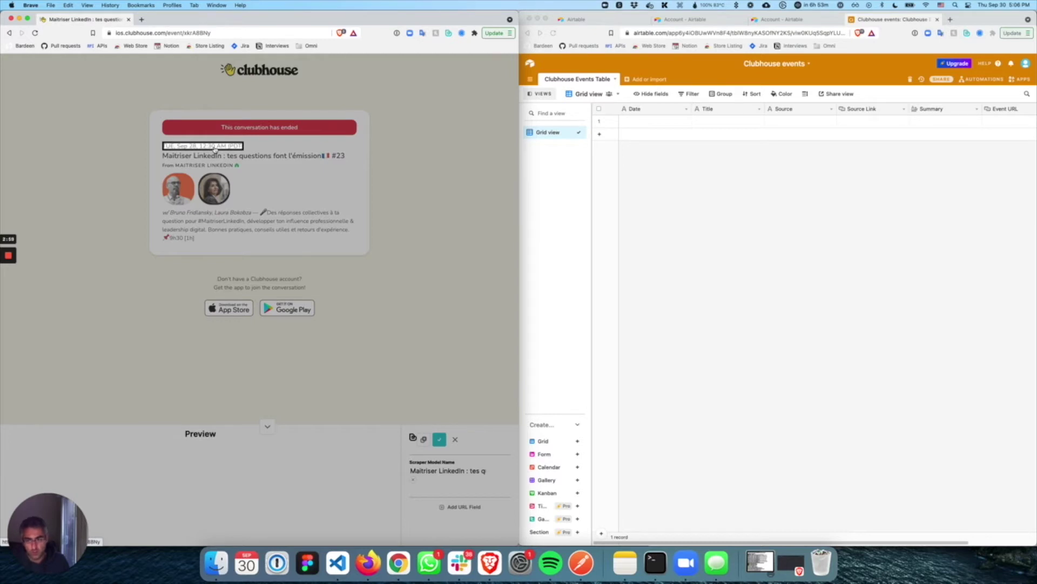
- Add the event's date and time line to the scraper model as a text field named Date
left_click(215, 150)
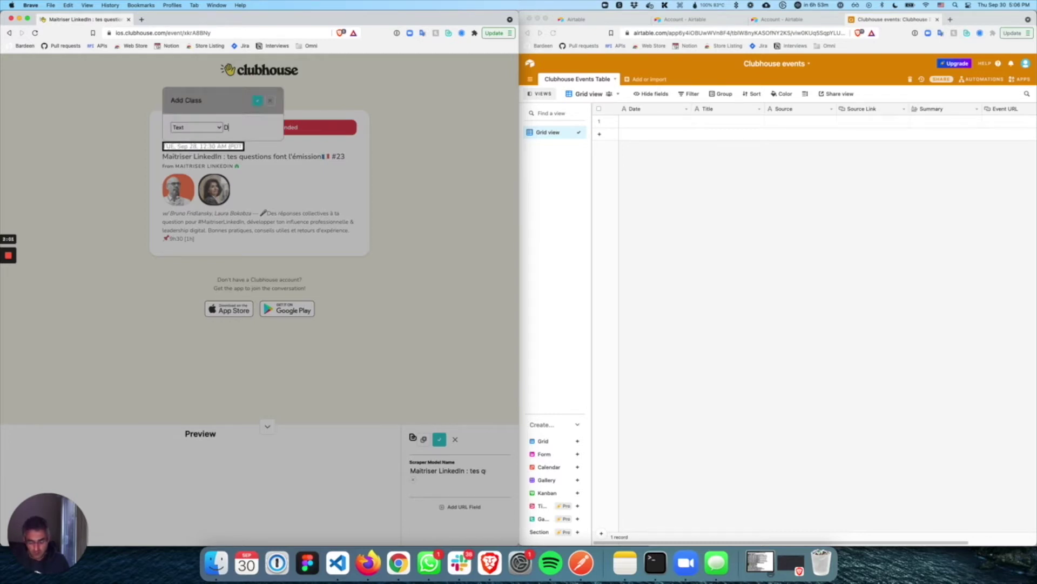
type("Date")
key("Return")
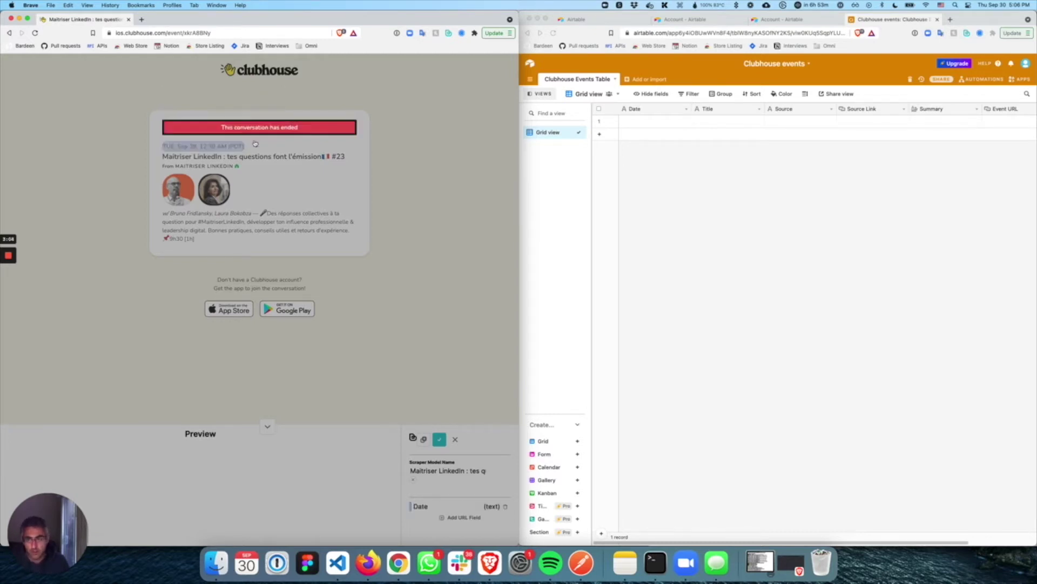
- Add the event's heading to the scraper model as a text field named Title
left_click(257, 158)
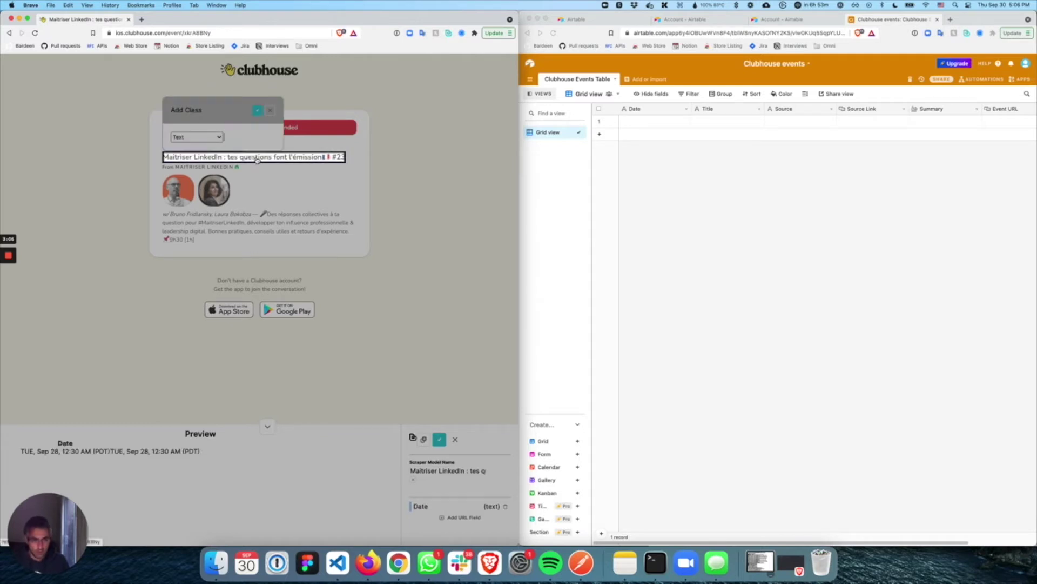
type("Title")
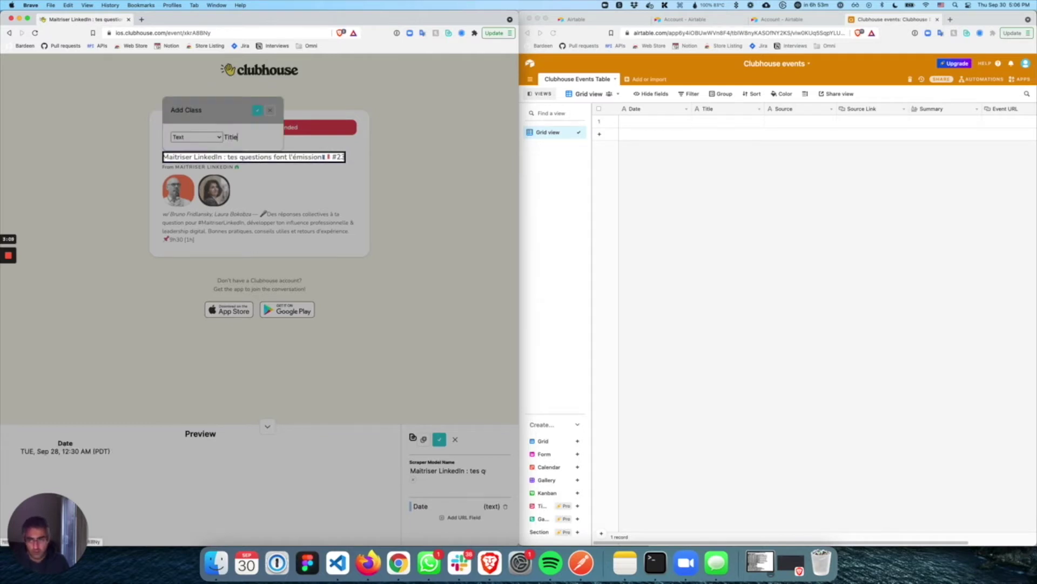
left_click(257, 113)
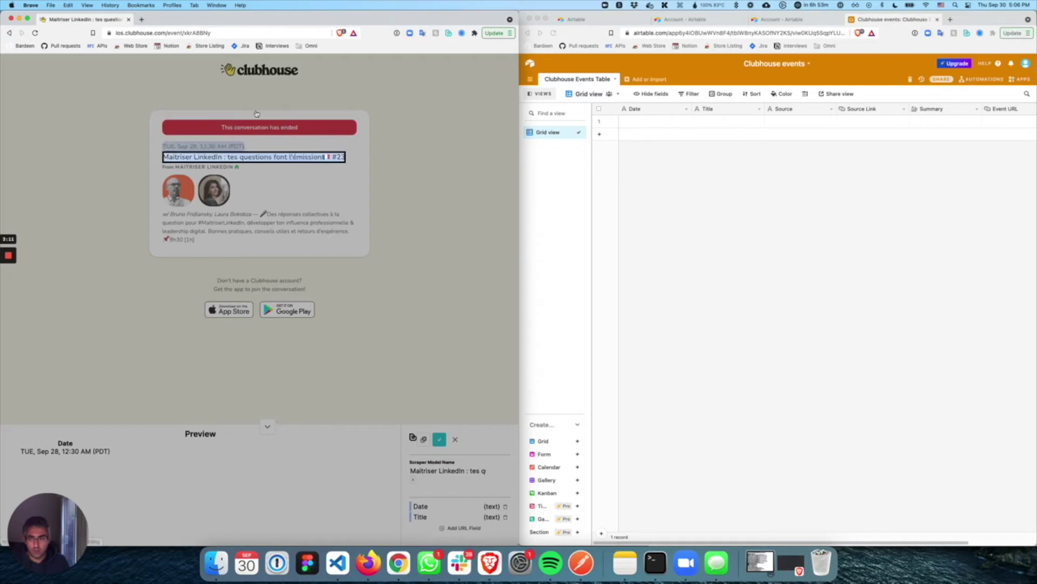
- Add the club name after "From" to the scraper model as a text field named Source
left_click(210, 167)
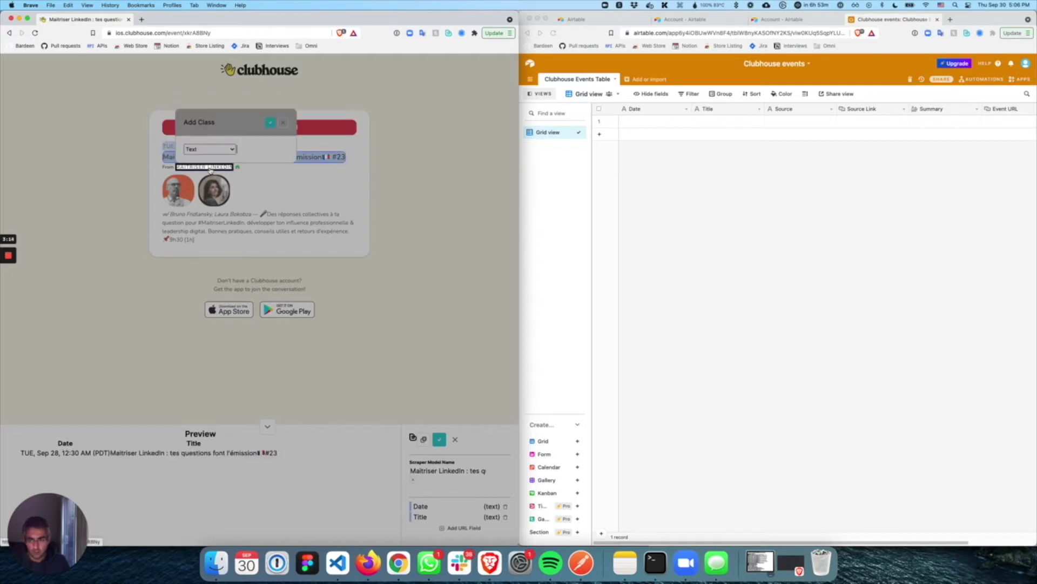
type("Source")
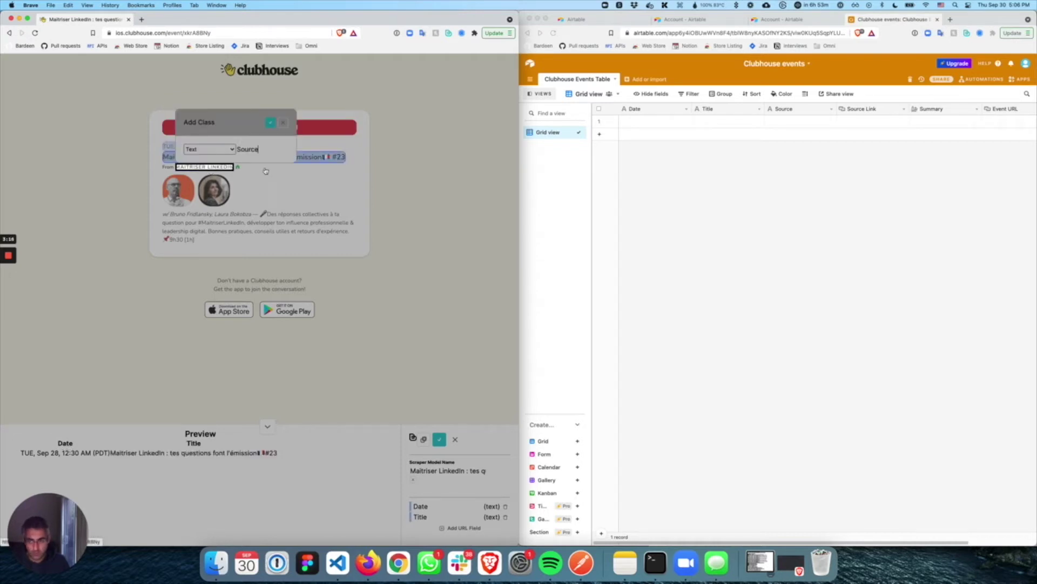
left_click(271, 123)
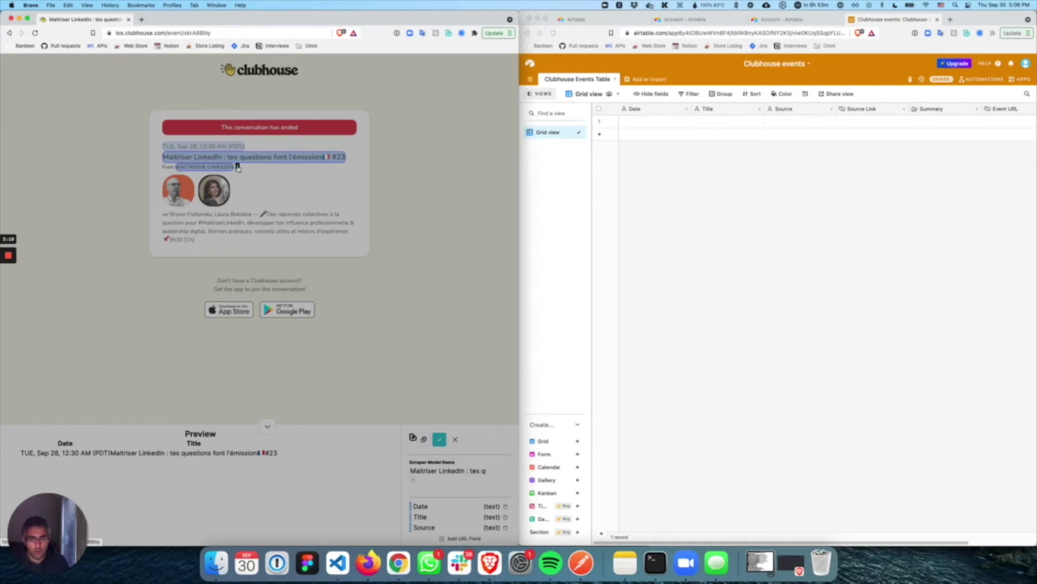
- Add the small house icon beside the club name to the scraper model as a link field named Source link
left_click(237, 168)
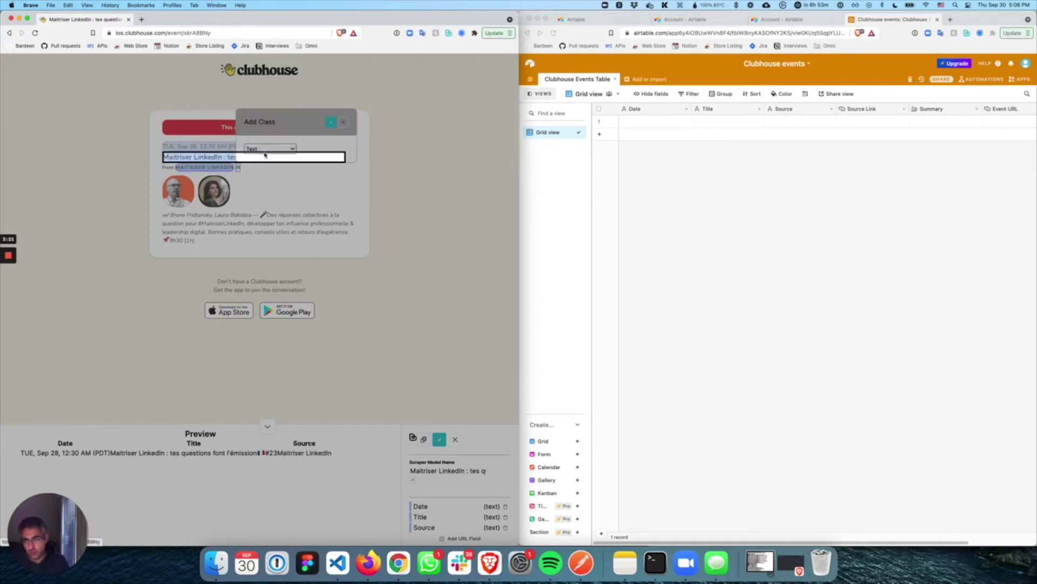
left_click(288, 150)
left_click(256, 157)
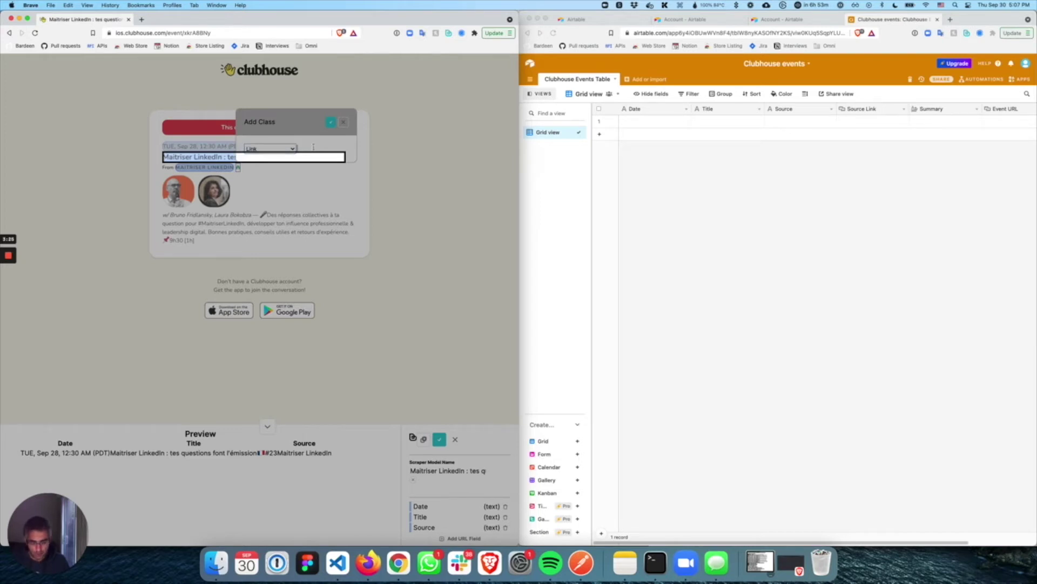
type("Source link")
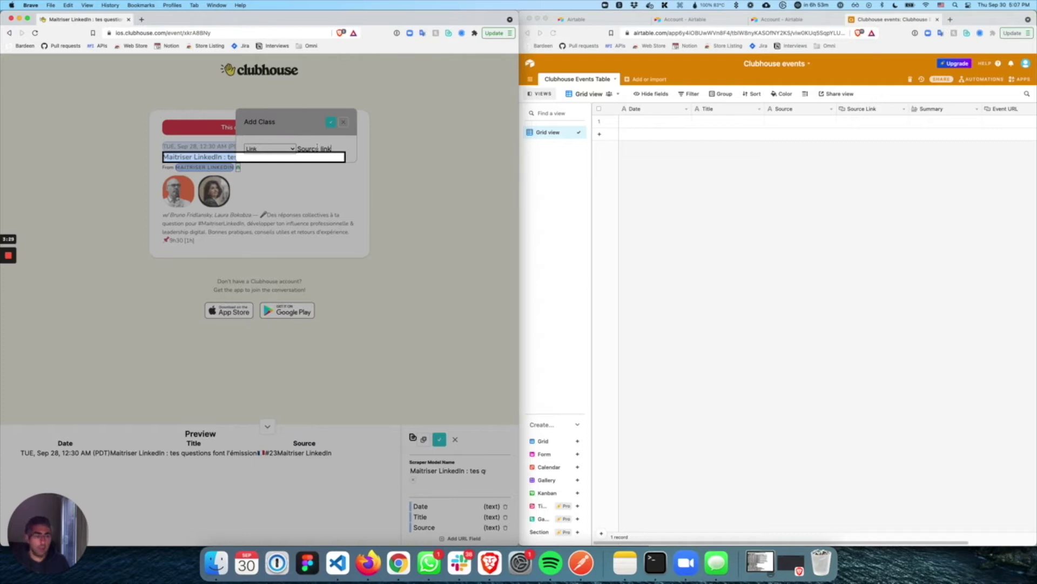
left_click(331, 123)
- Try to add the event's description to the scraper model as a text field named Summary
left_click(306, 229)
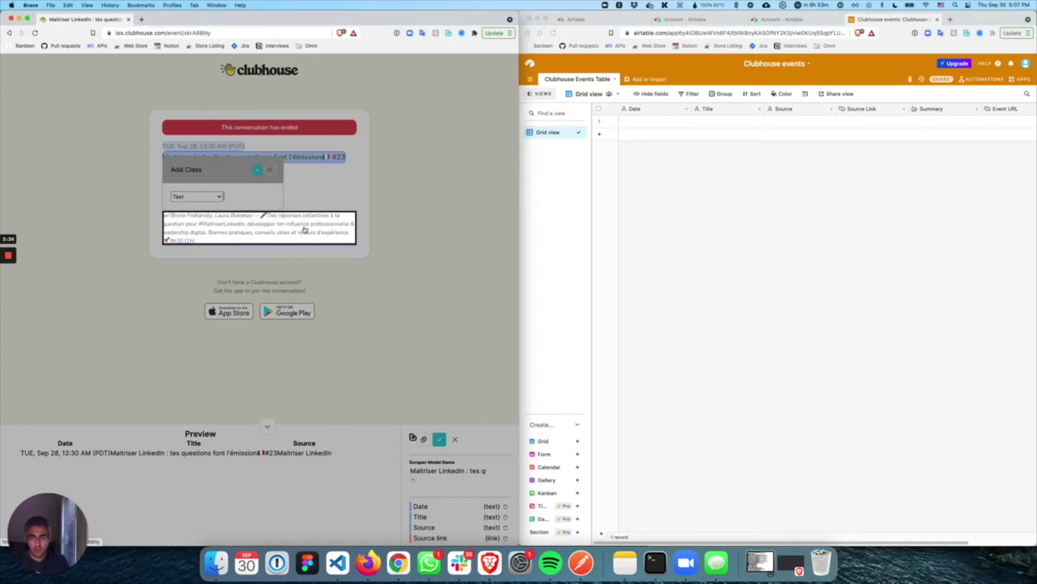
type("Summ")
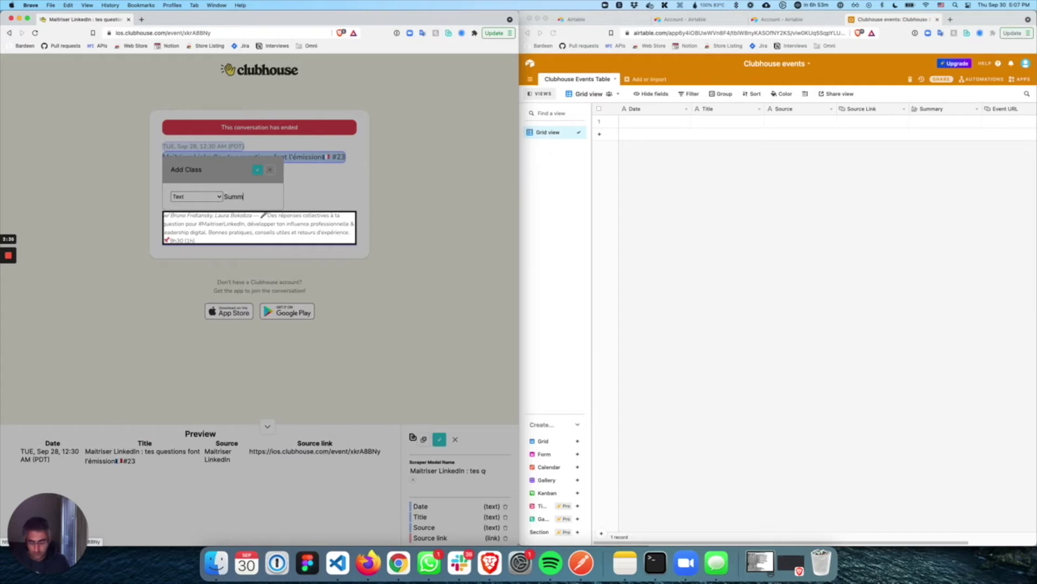
type("ary")
key("Return")
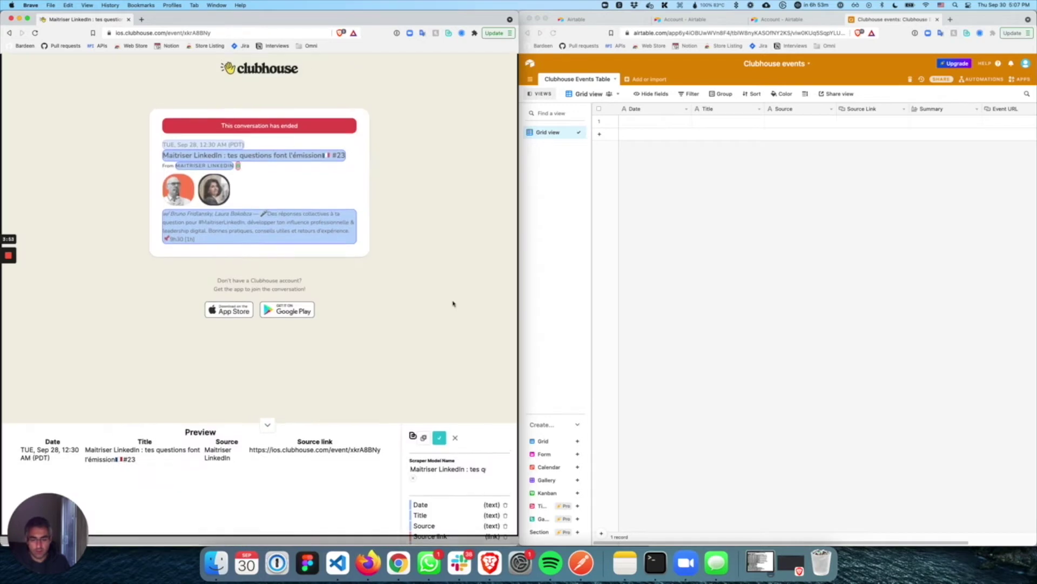
- Add a URL field of type Page Title named Event URL to the scraper model
left_click(424, 442)
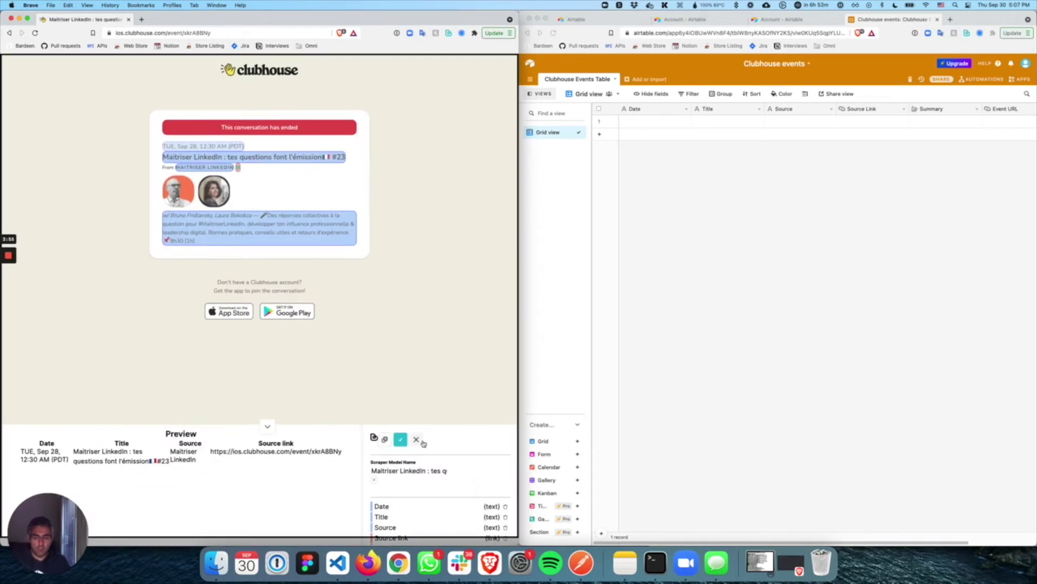
scroll(426, 482, "down", 2)
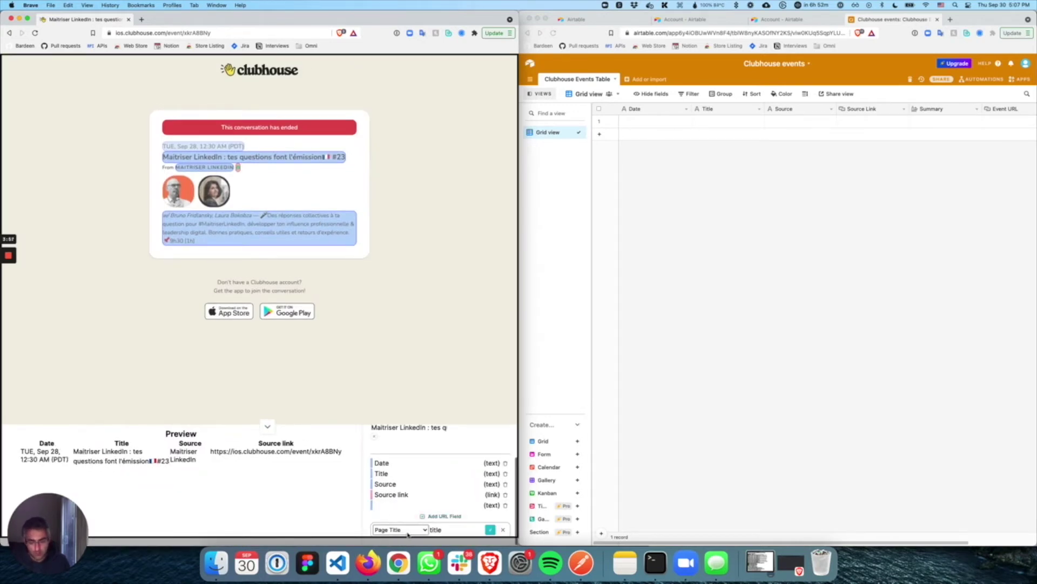
double_click(442, 529)
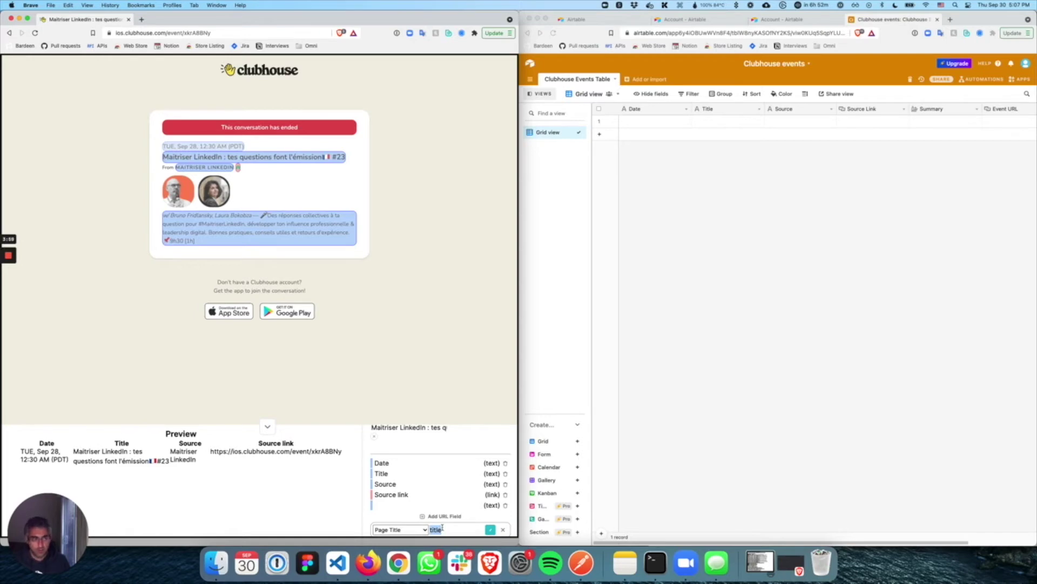
type("Event URL")
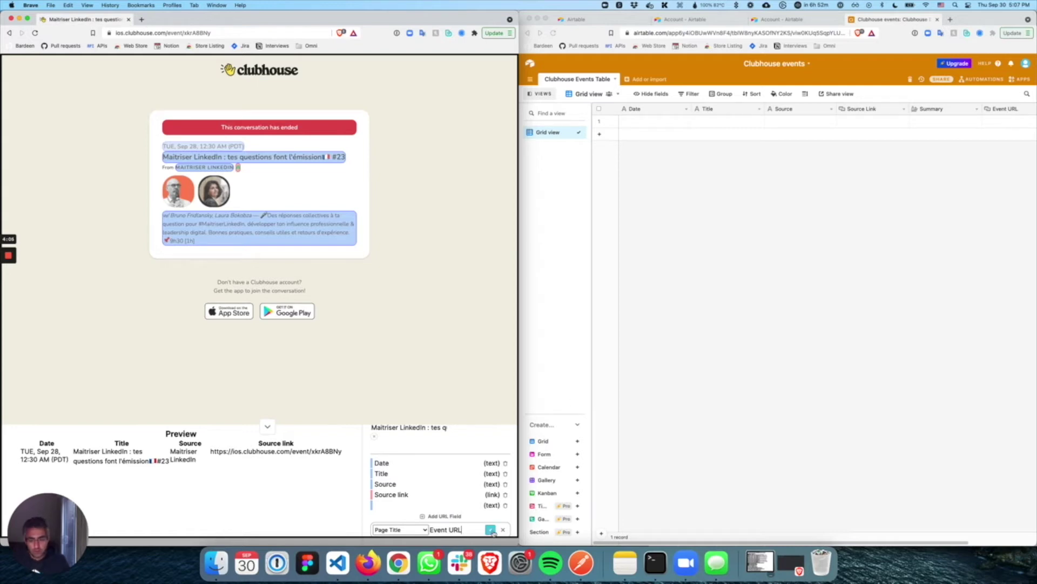
left_click(490, 529)
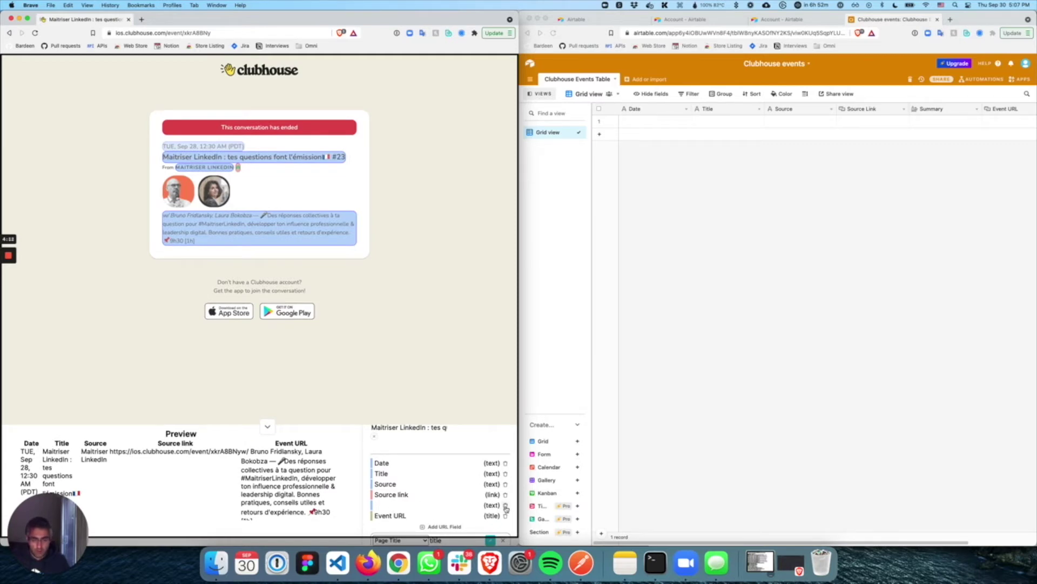
- Delete the unnamed text field from the scraper model
left_click(506, 507)
scroll(434, 493, "up", 1)
scroll(434, 494, "down", 1)
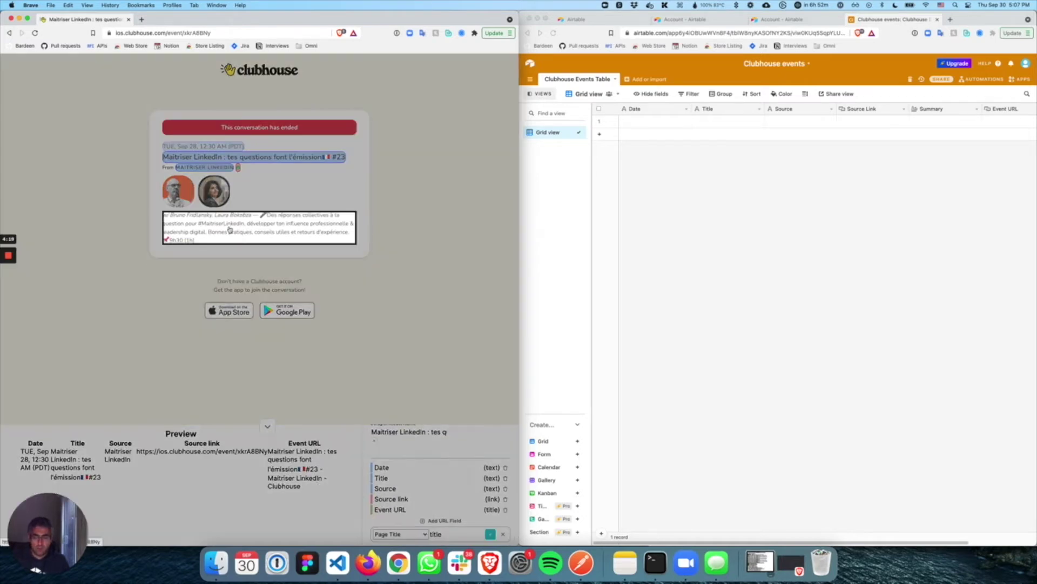
- Try again to add the event's description as a text field and remove the unnamed entry
left_click(230, 229)
left_click(235, 197)
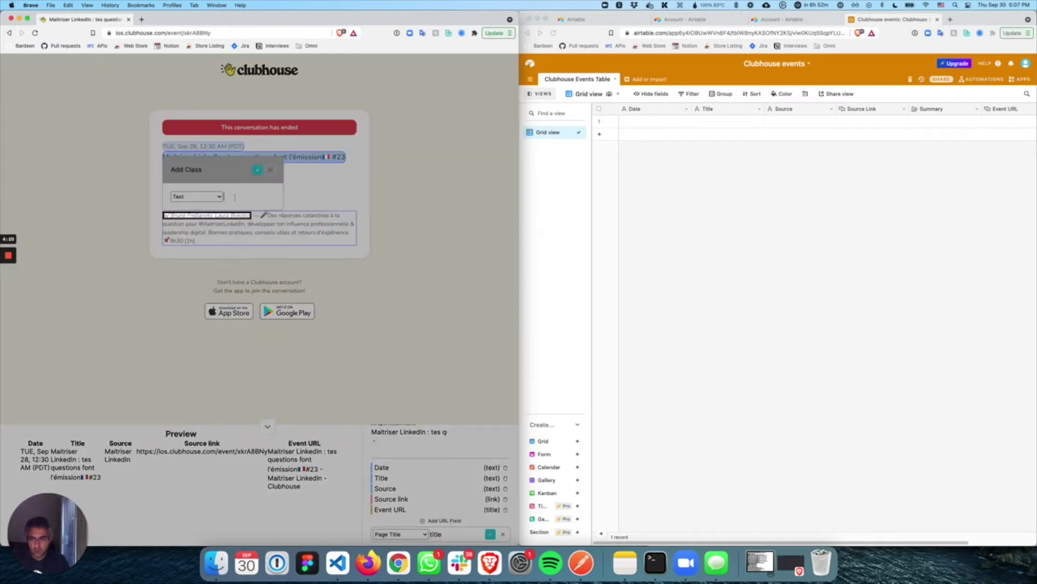
key("Return")
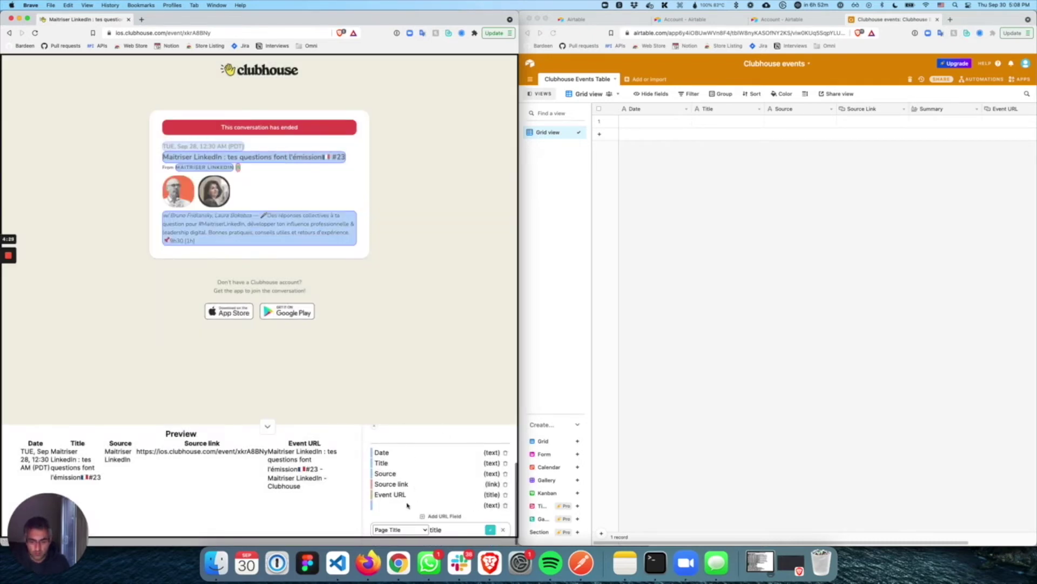
left_click(506, 505)
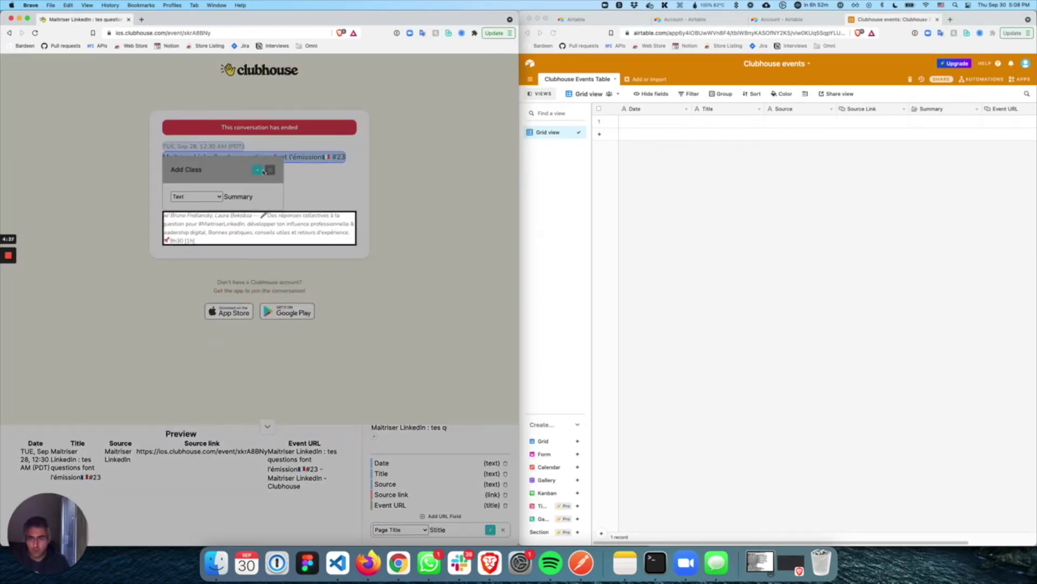
- Add the event's description as a text field named Summary and save the scraper model
left_click(257, 170)
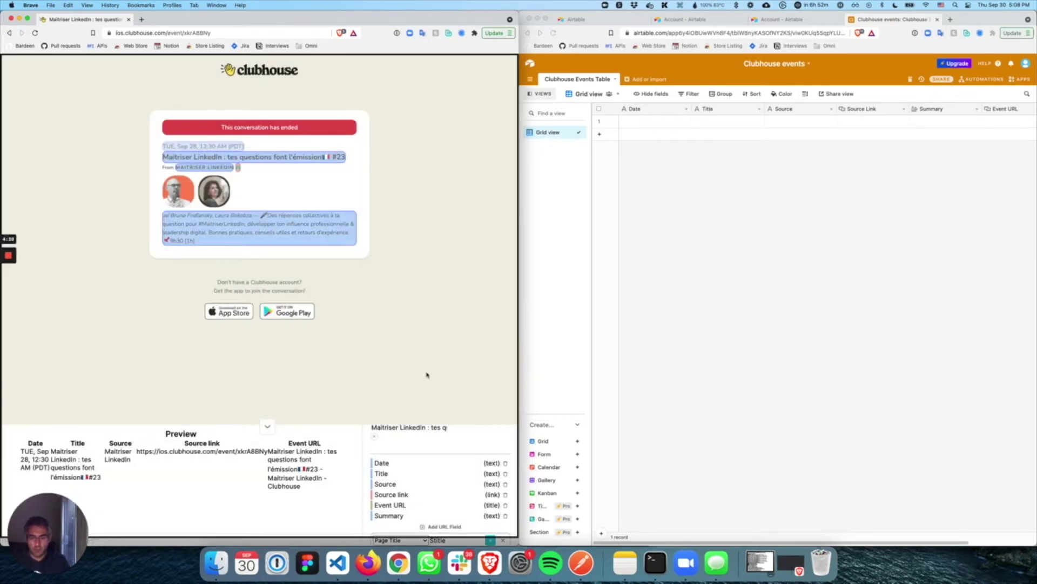
scroll(425, 493, "up", 2)
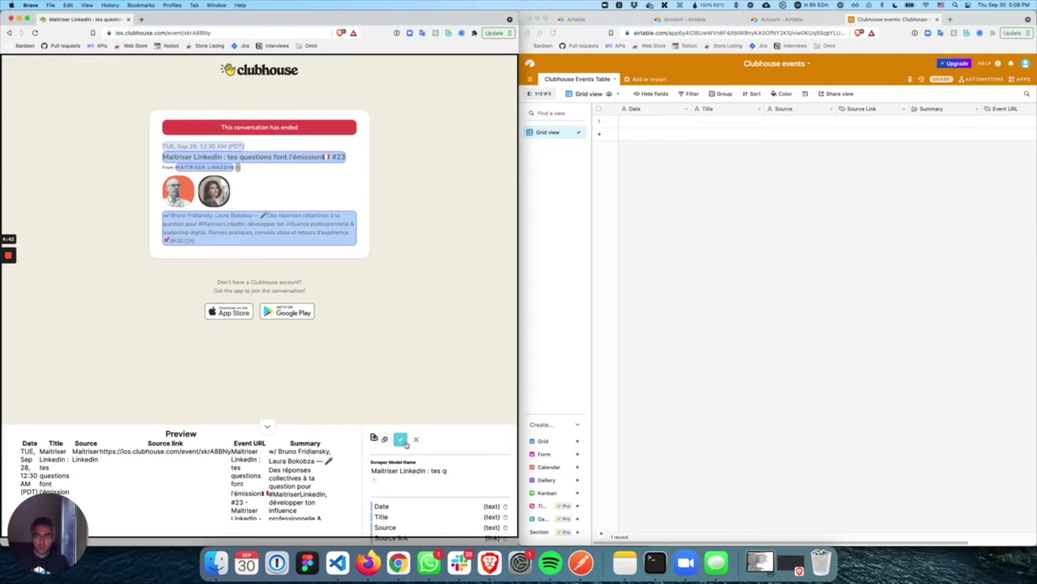
left_click(405, 442)
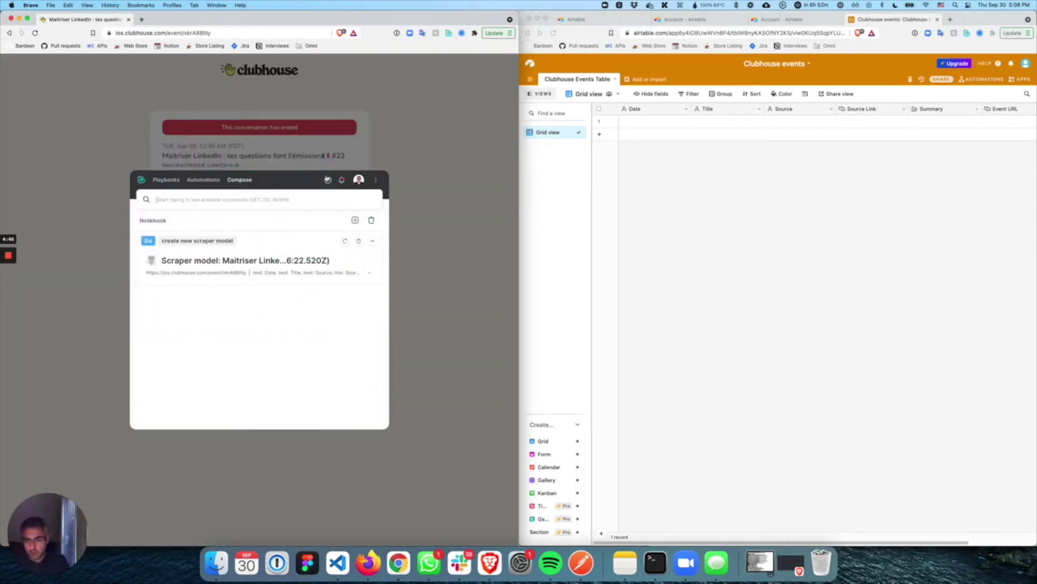
- Run the get data using scraper model command with the last model and review the scraped event record
left_click(318, 199)
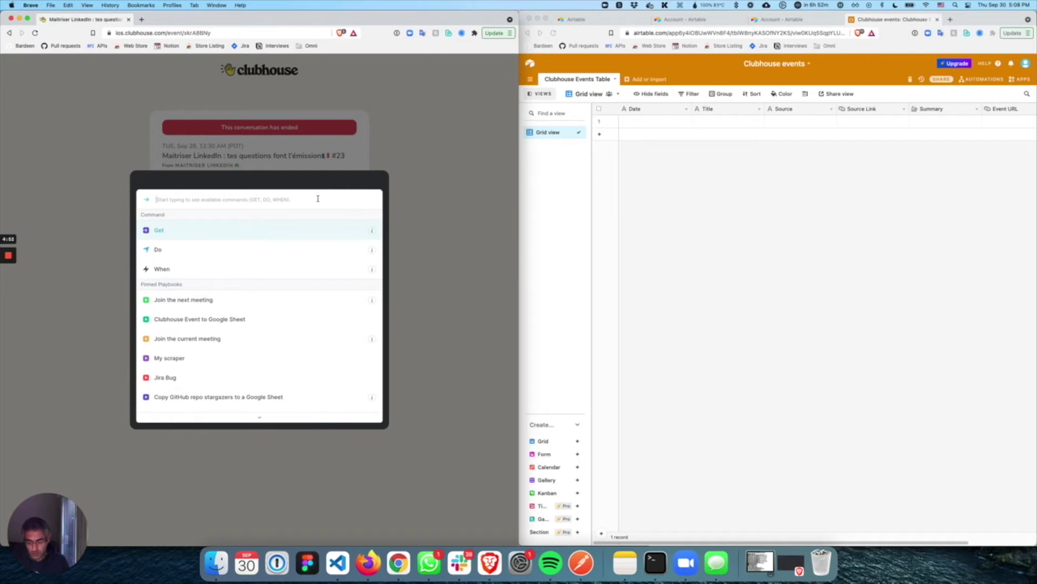
type("get data scra")
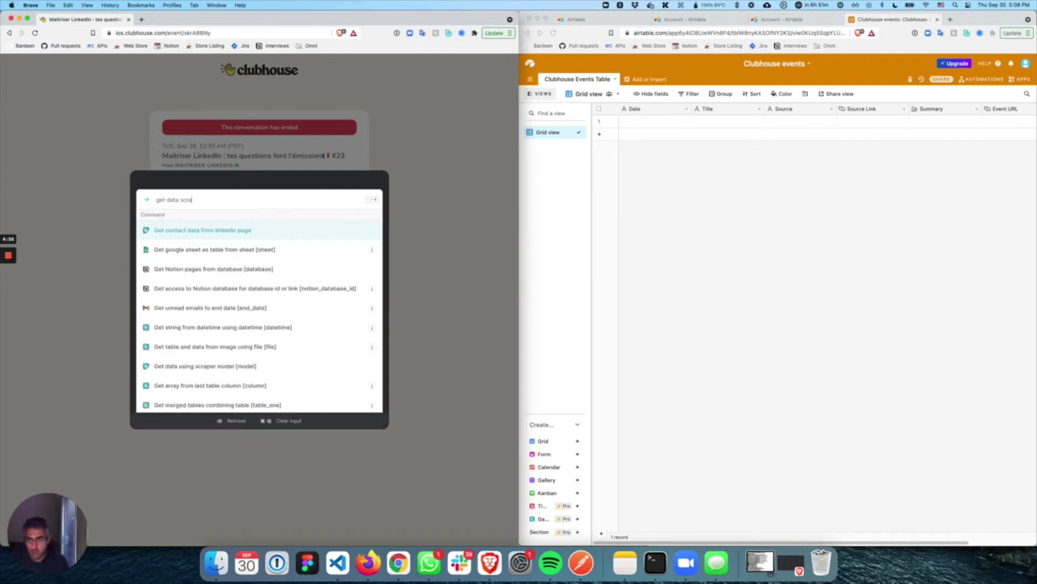
key("Return")
key("Return")
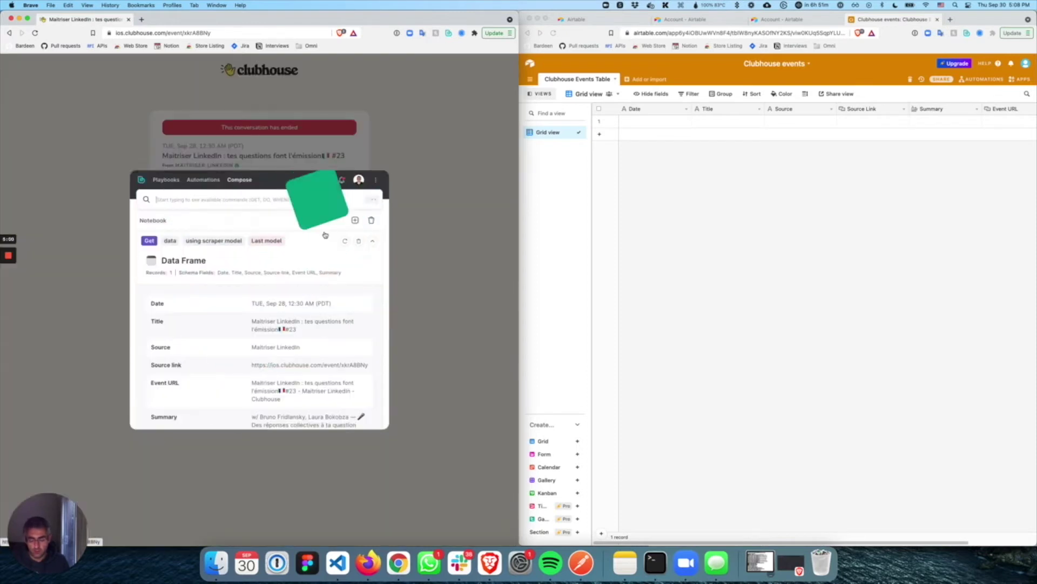
scroll(291, 322, "down", 3)
scroll(291, 323, "up", 3)
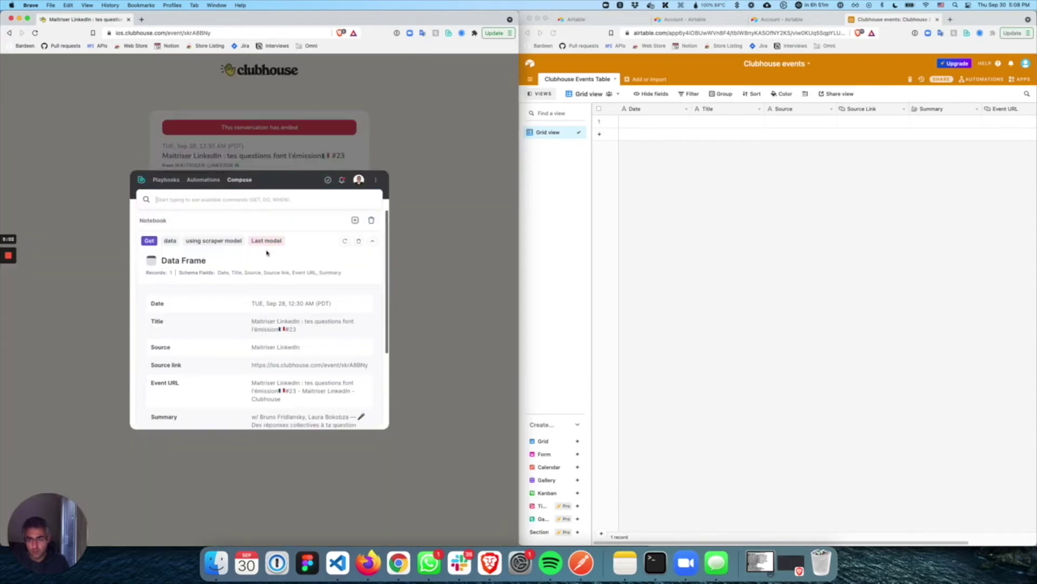
- Compose the append records to airtable command with Last table as its source and add the to airtable table argument
left_click(256, 204)
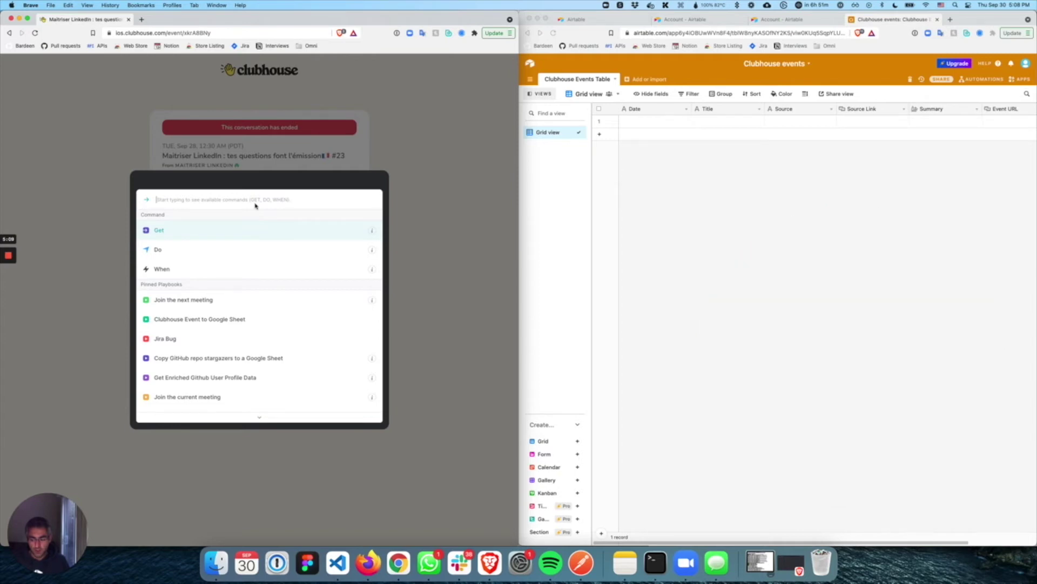
type("append record")
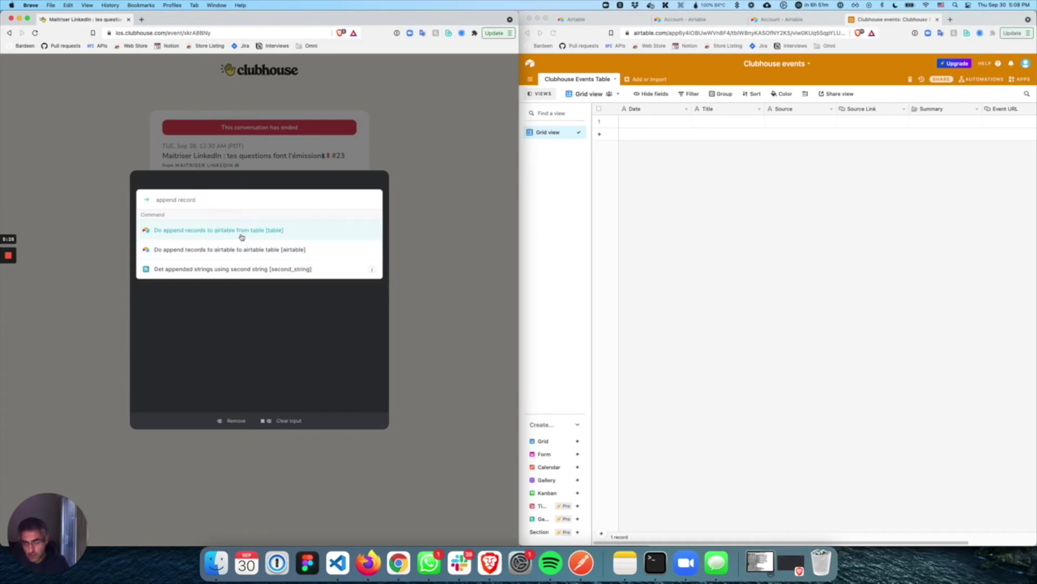
left_click(241, 236)
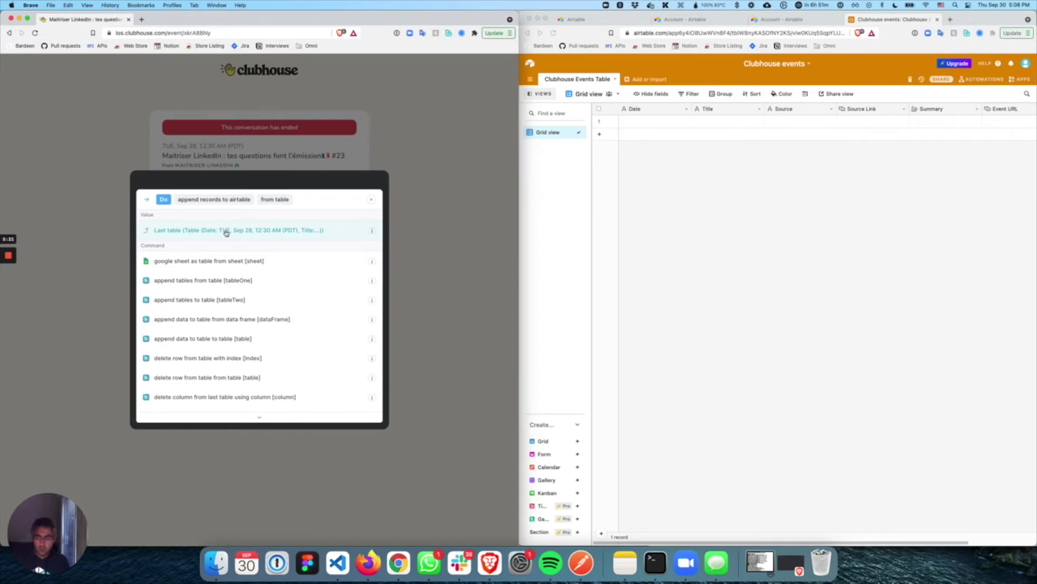
left_click(227, 231)
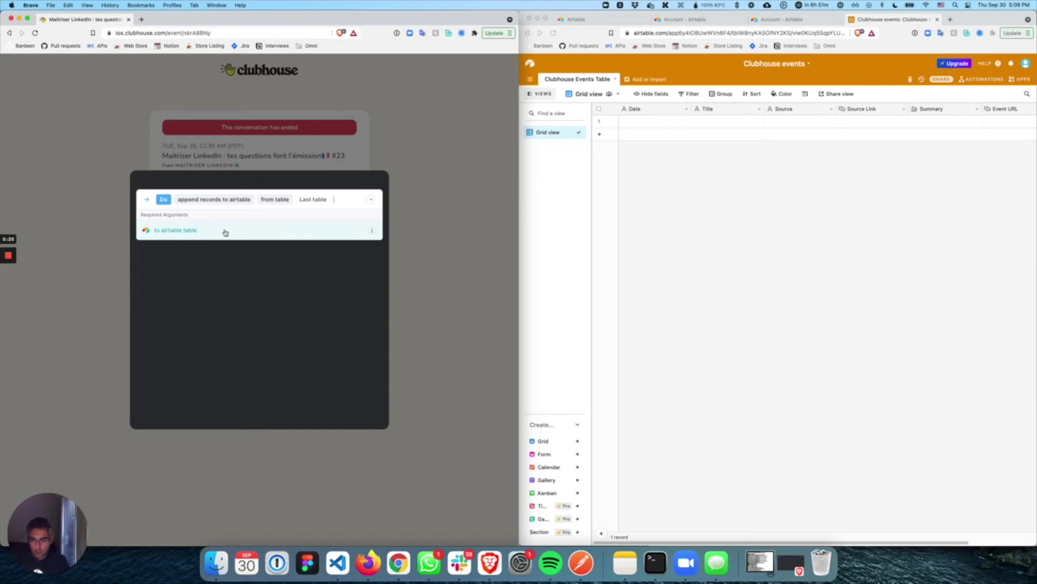
left_click(226, 233)
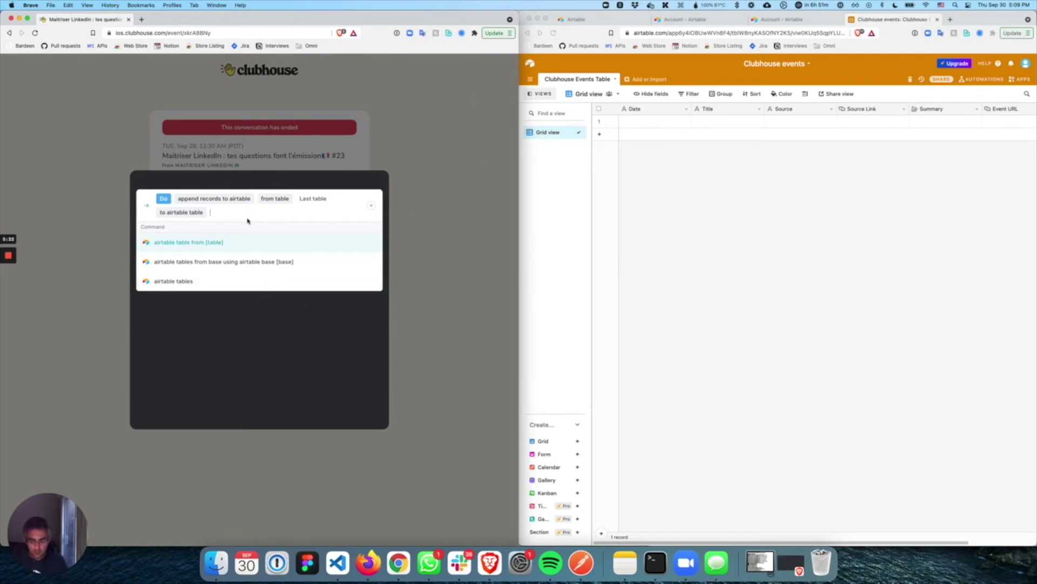
- Try to find the destination Airtable table by its Clubhouse name and clear the entry
type("Club")
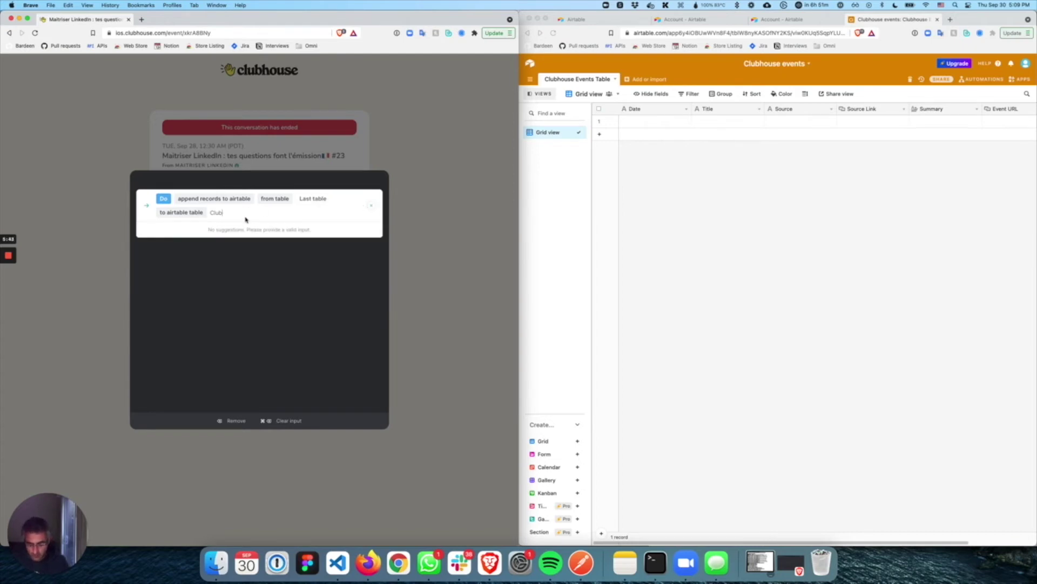
type("hous")
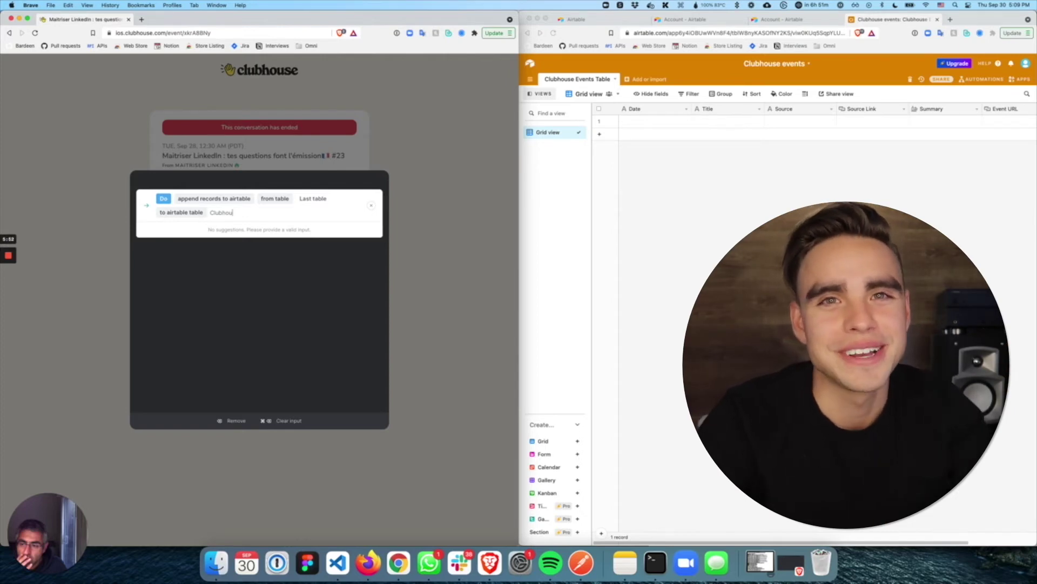
key("BackSpace")
key("BackSpace")
key("BackSpace")
key("BackSpace")
key("BackSpace")
key("BackSpace")
key("BackSpace")
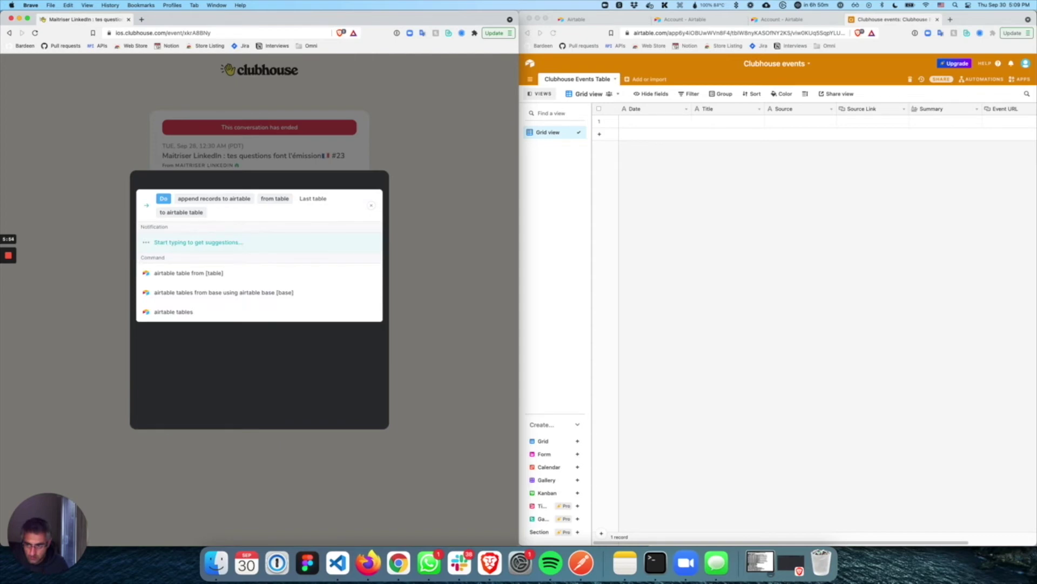
- Try to find Clubhouse Events as the append command's destination Airtable table
type("Club")
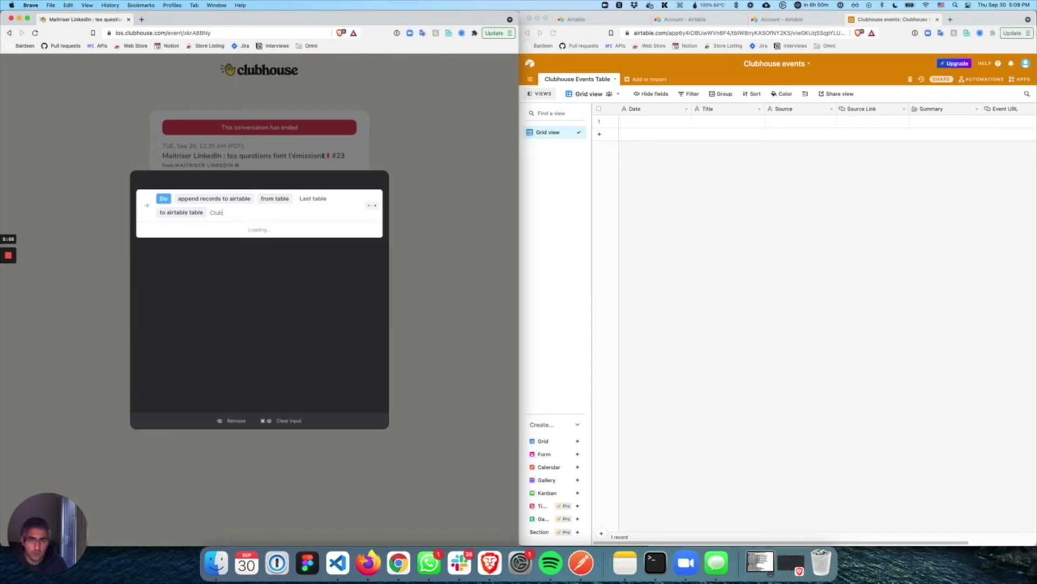
type("house")
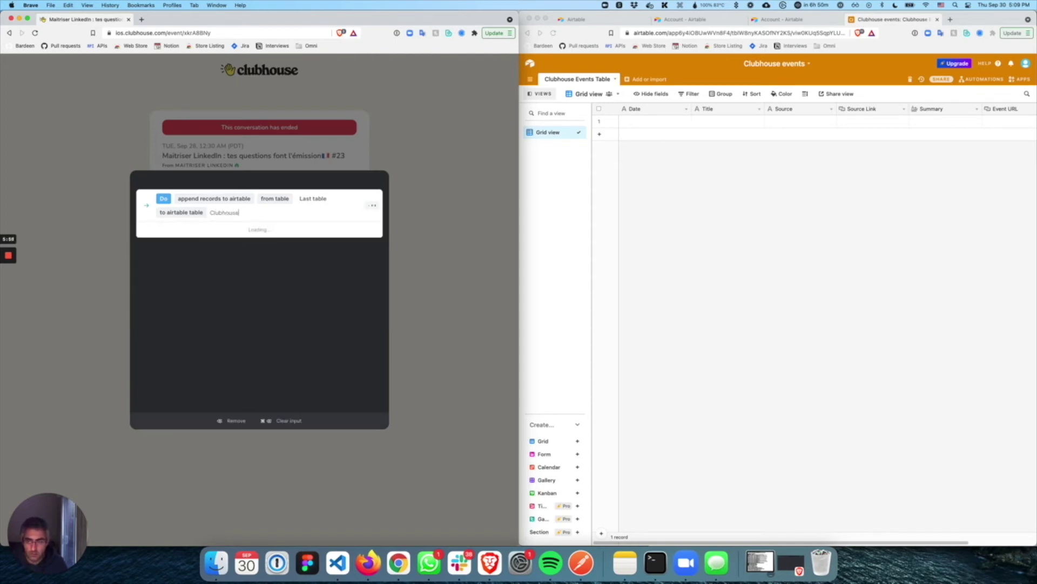
type(" Events")
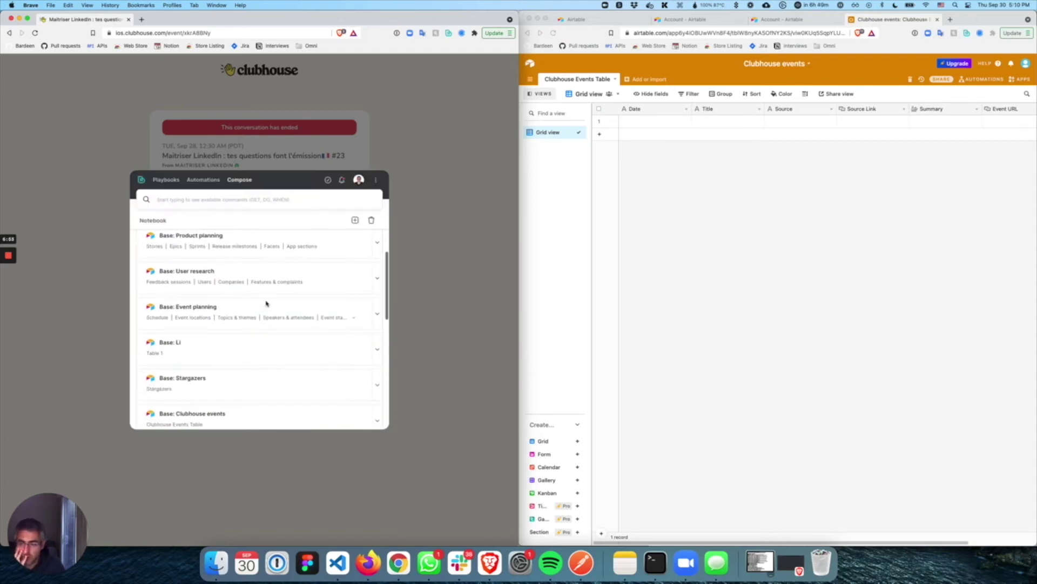
- Inspect the Clubhouse events entry among the retrieved Airtable bases and remove the bases result from the notebook
scroll(266, 303, "down", 2)
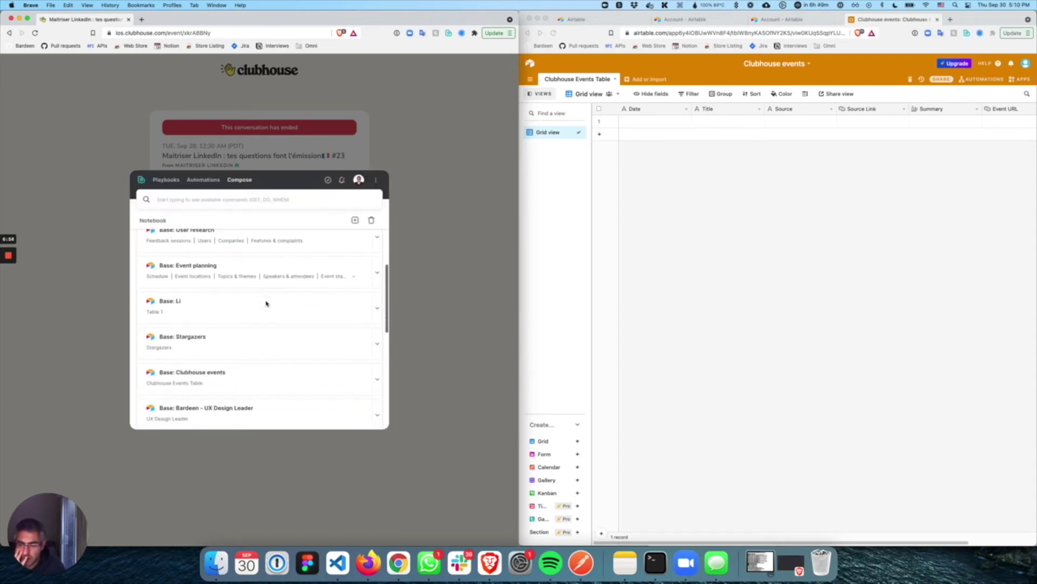
left_click(378, 378)
scroll(331, 365, "down", 3)
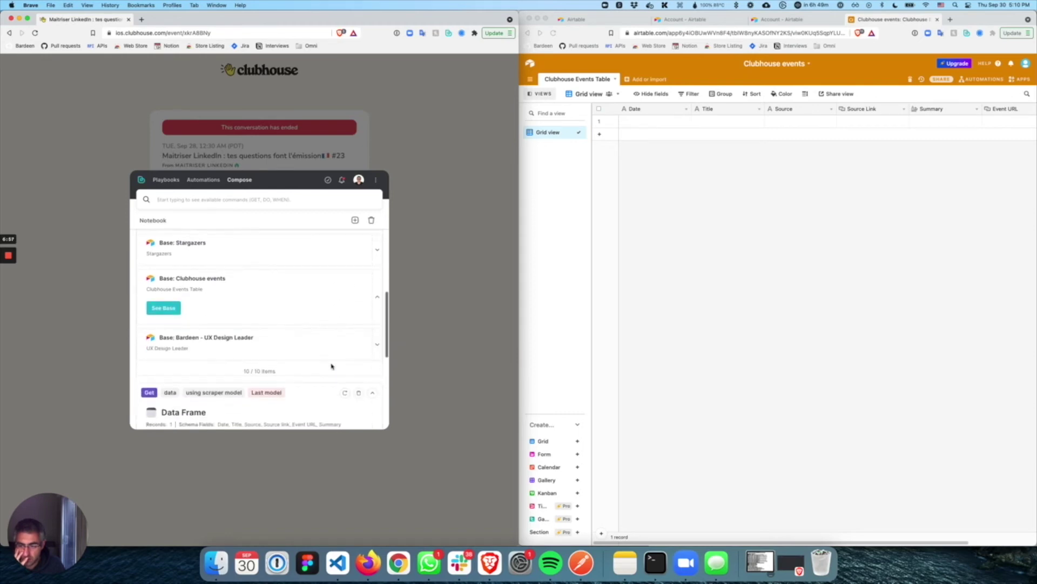
scroll(331, 363, "up", 10)
left_click(359, 241)
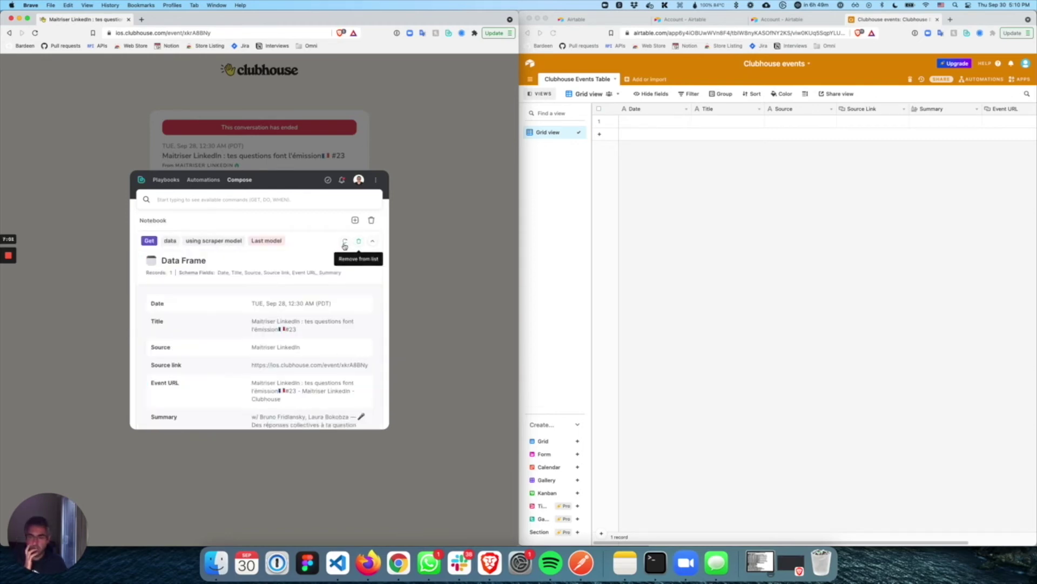
left_click(275, 200)
type("get air")
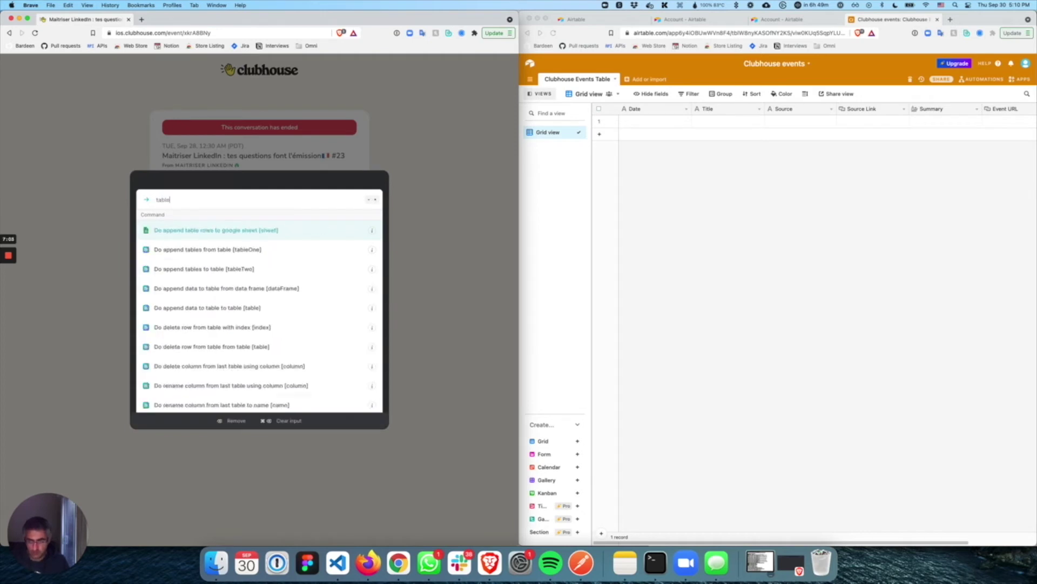
type("table ")
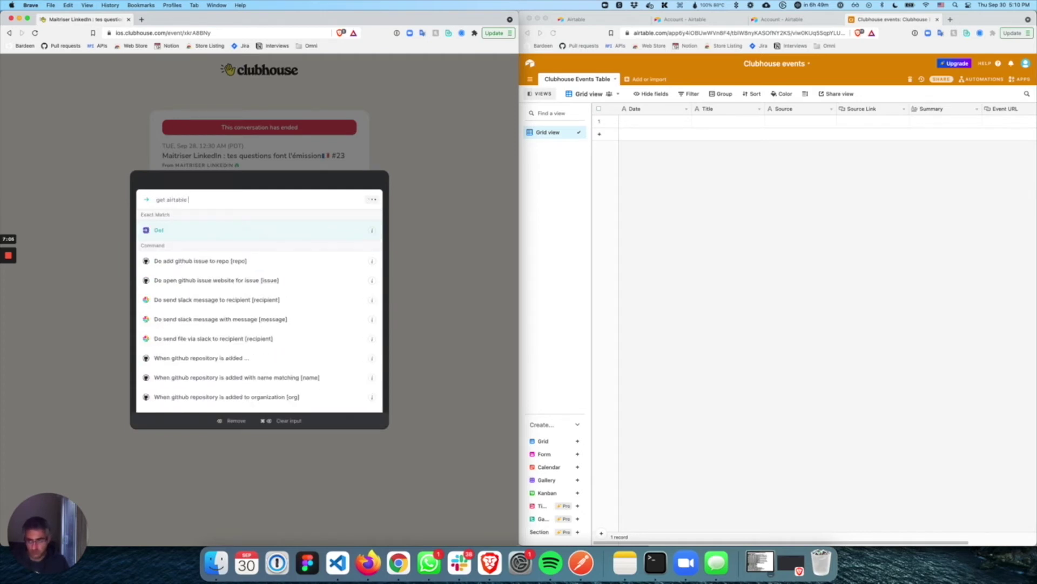
type("tables")
key("Return")
key("BackSpace")
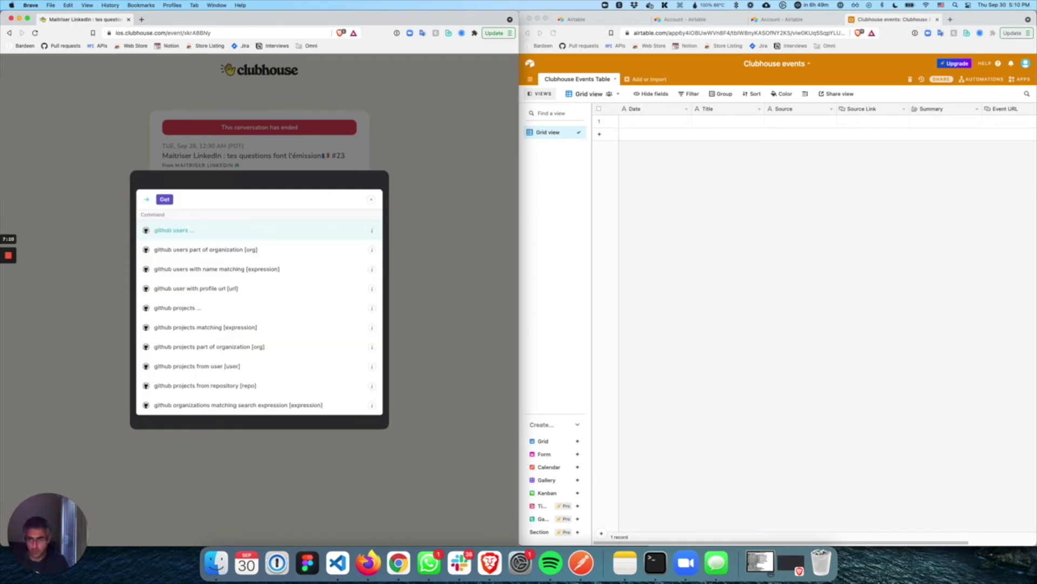
key("BackSpace")
- Run the get airtable tables from base command with the Clubhouse events base and remove its result from the notebook
type("airtable tables")
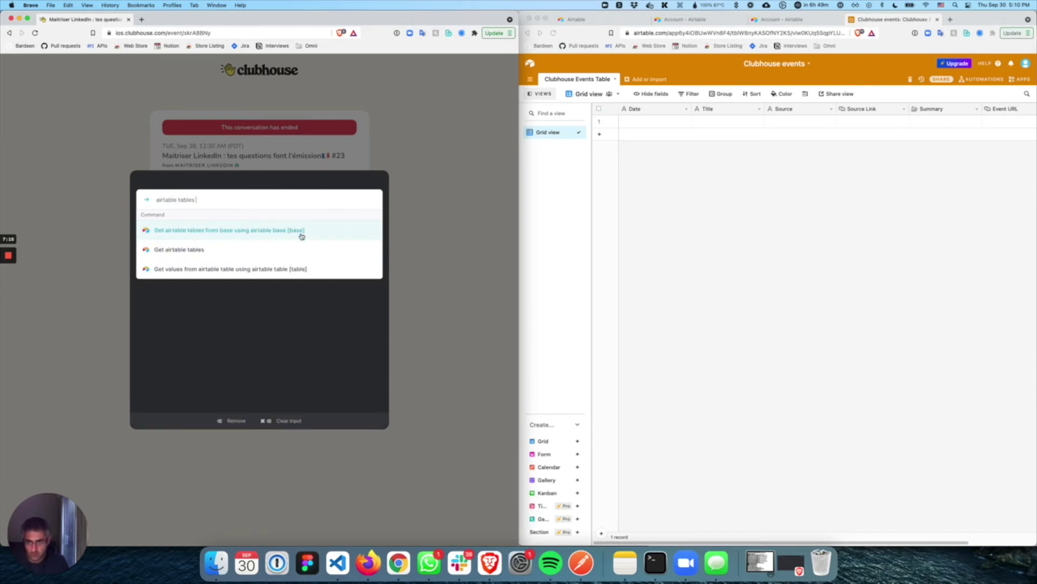
left_click(276, 235)
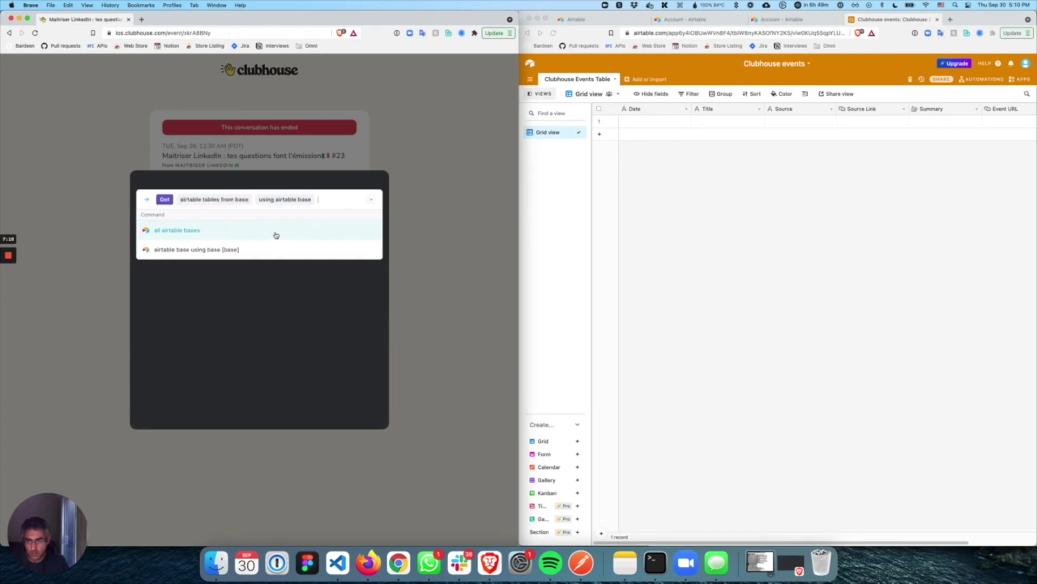
type("Club")
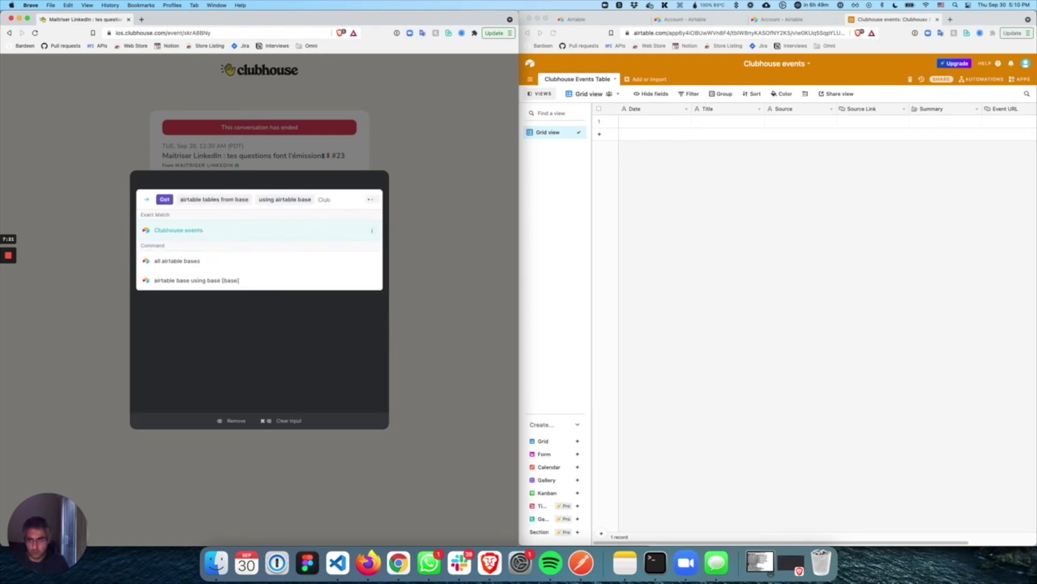
left_click(255, 233)
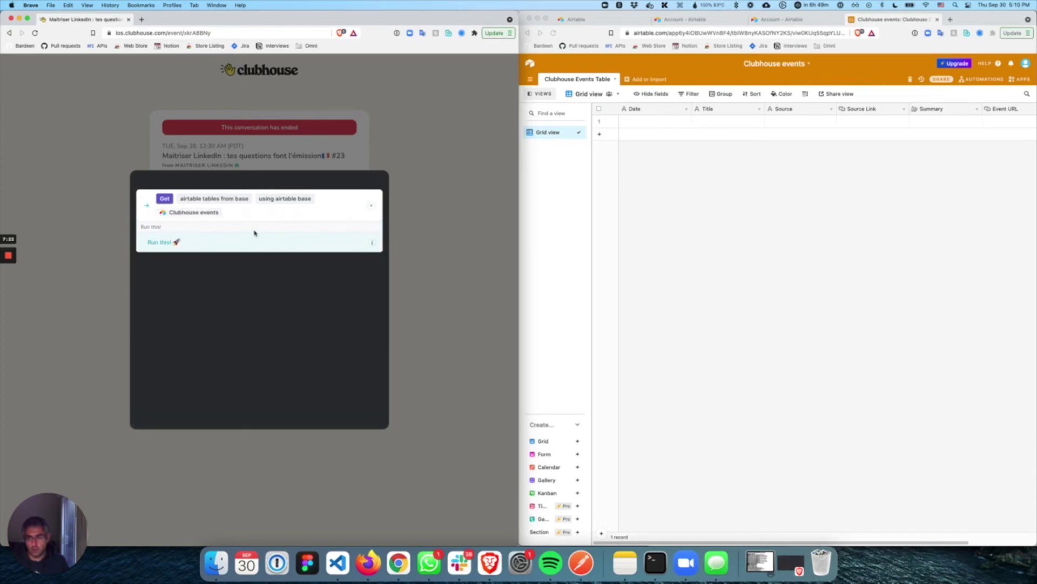
left_click(251, 246)
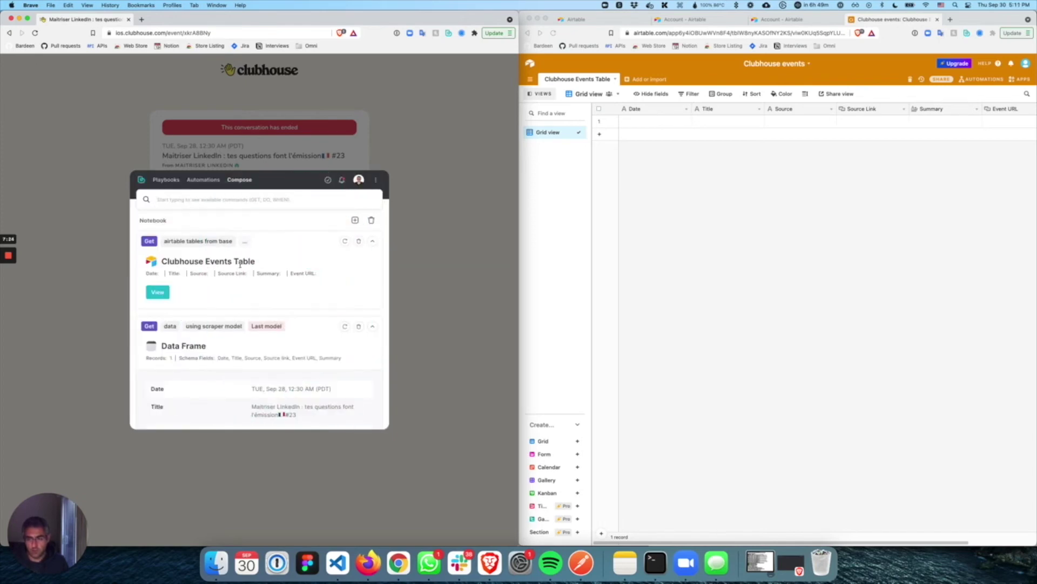
left_click(359, 245)
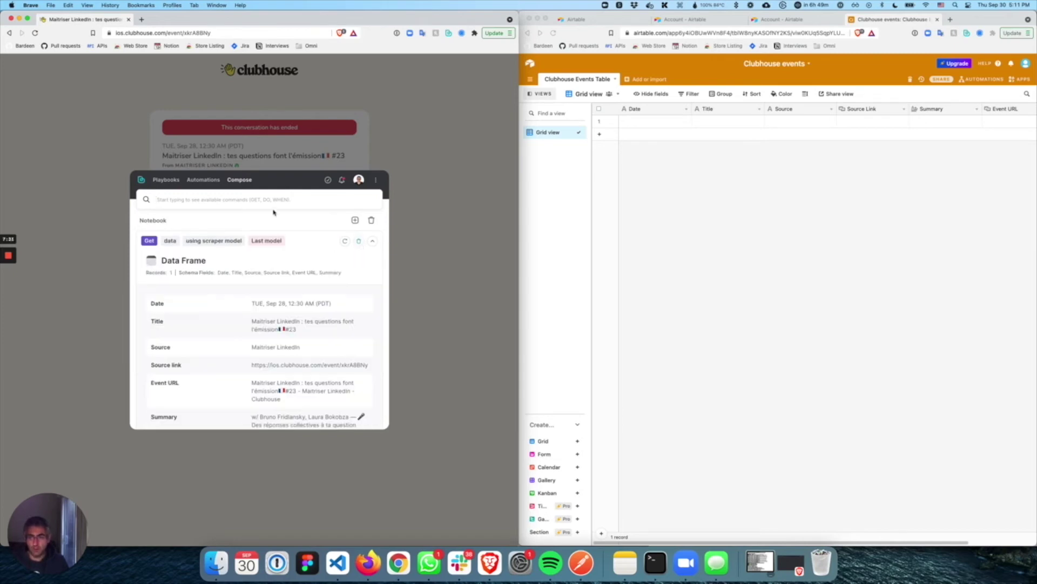
- Compose and run the append records to airtable command from Last table to the Clubhouse Events Table
left_click(274, 200)
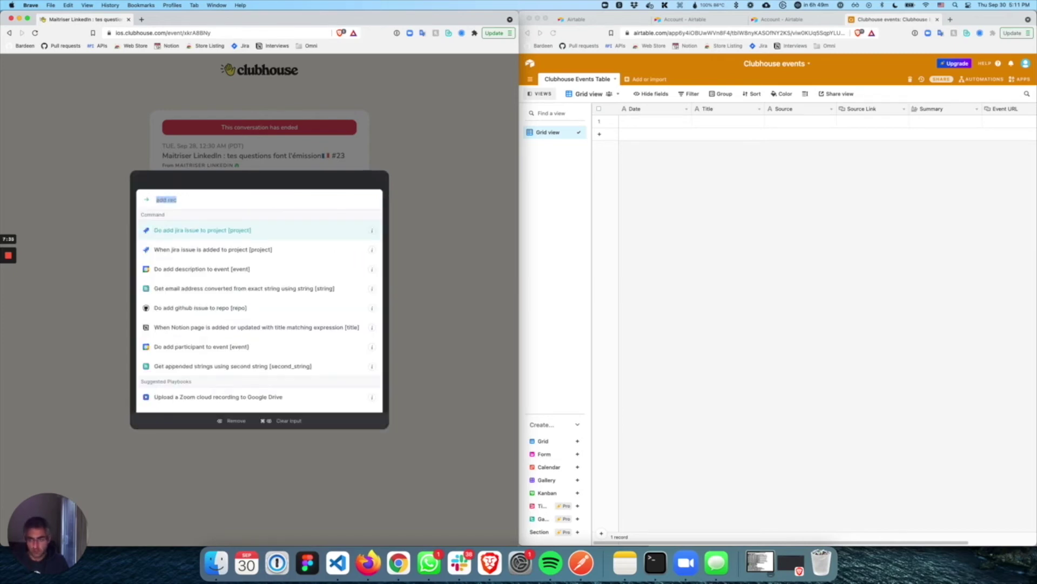
type("append record")
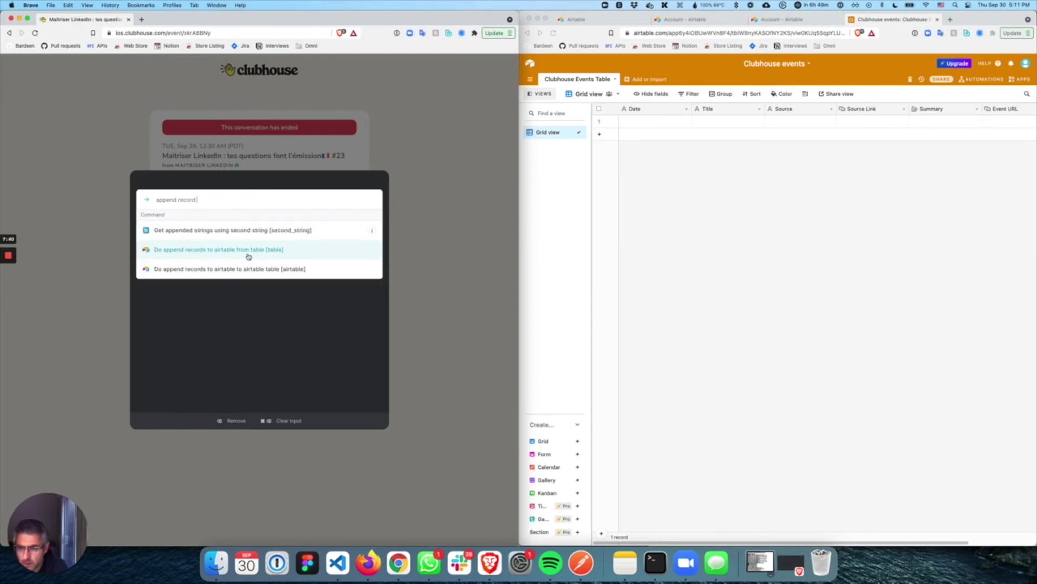
left_click(253, 258)
left_click(264, 233)
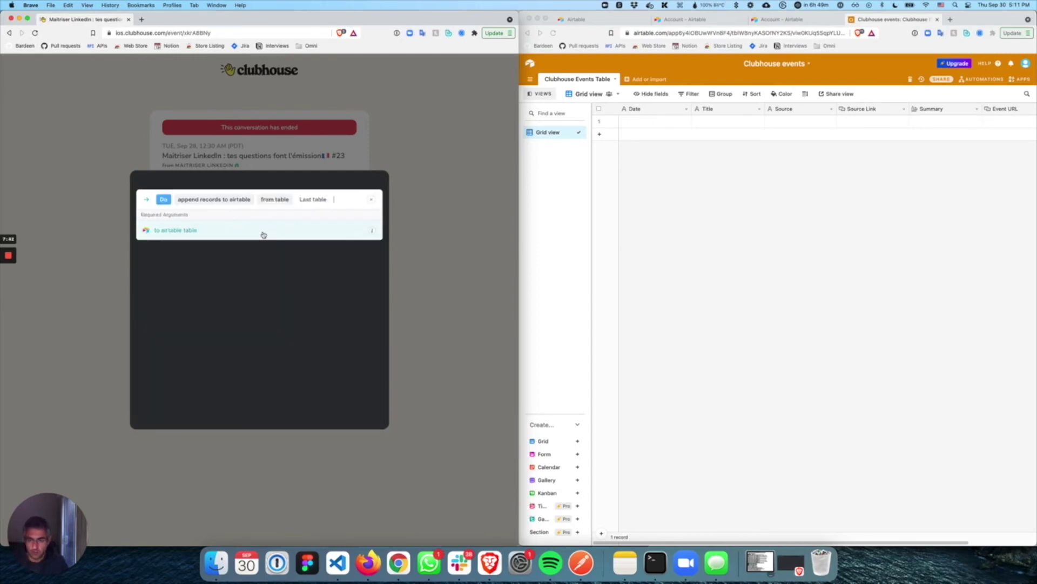
left_click(251, 232)
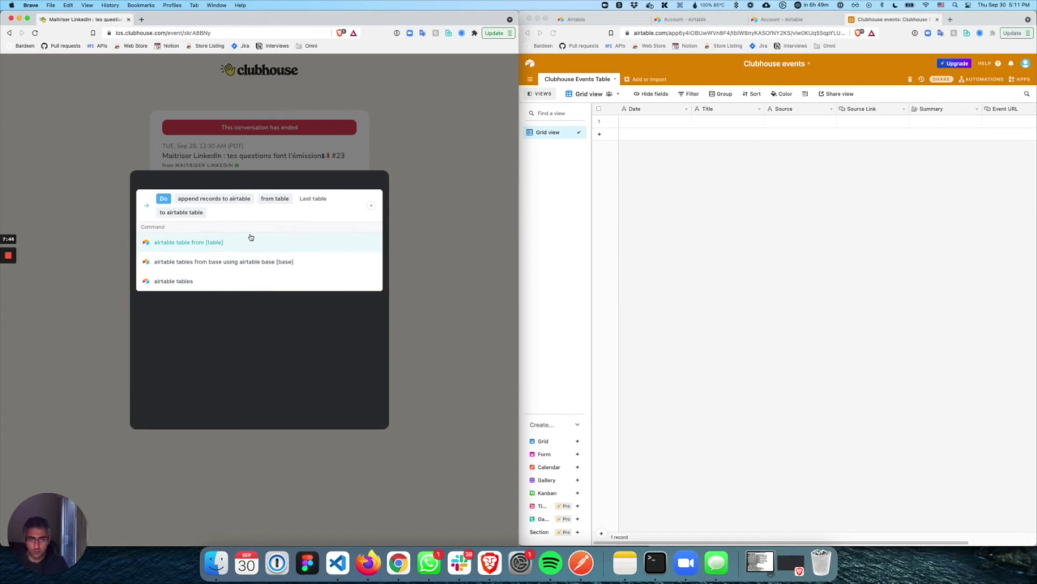
type("Club")
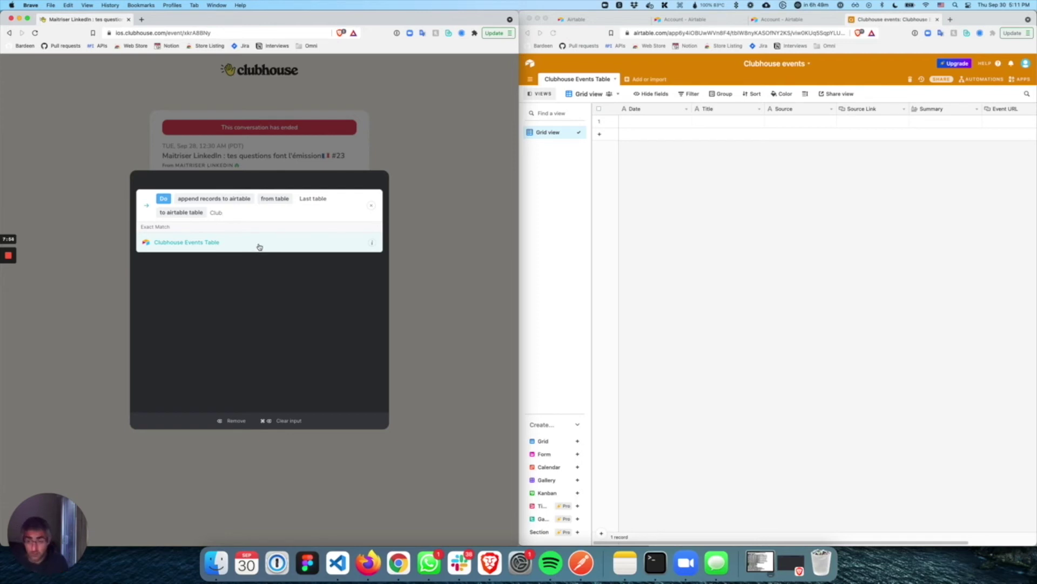
left_click(259, 247)
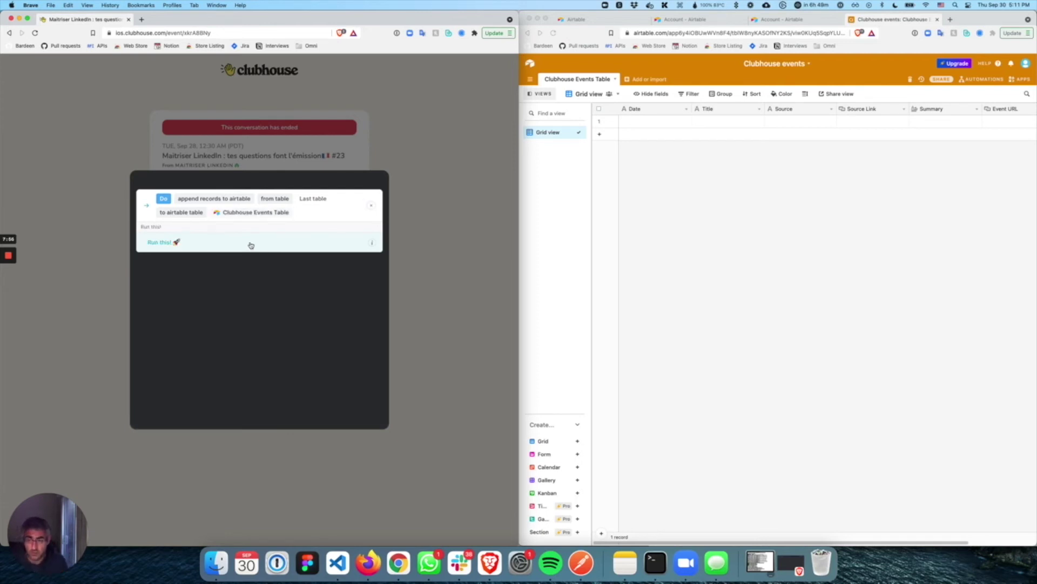
left_click(250, 245)
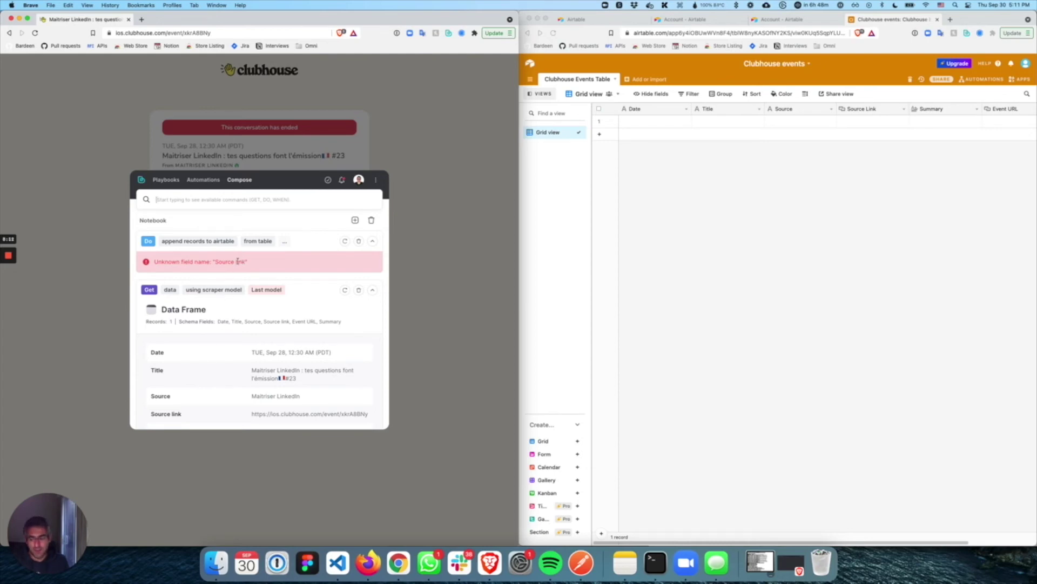
- Rename the Source Link field in the Airtable Clubhouse Events Table to Source link and save it
left_click(878, 108)
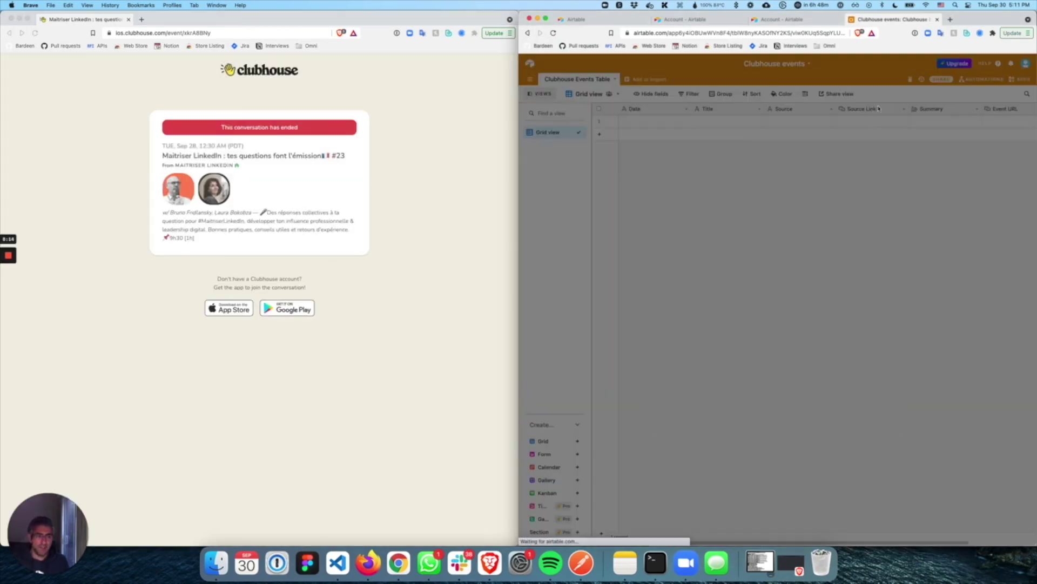
left_click(914, 156)
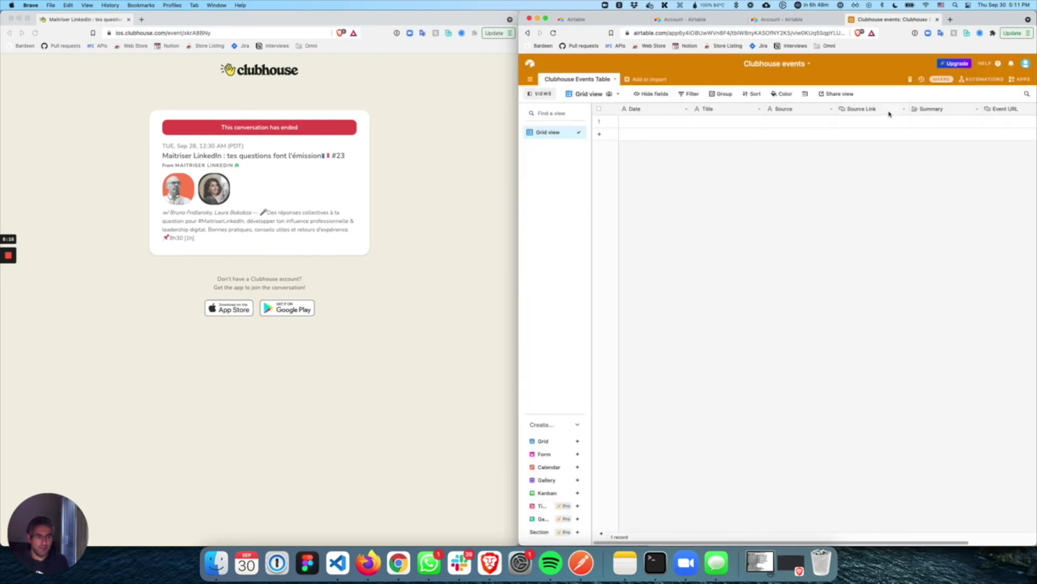
left_click(904, 109)
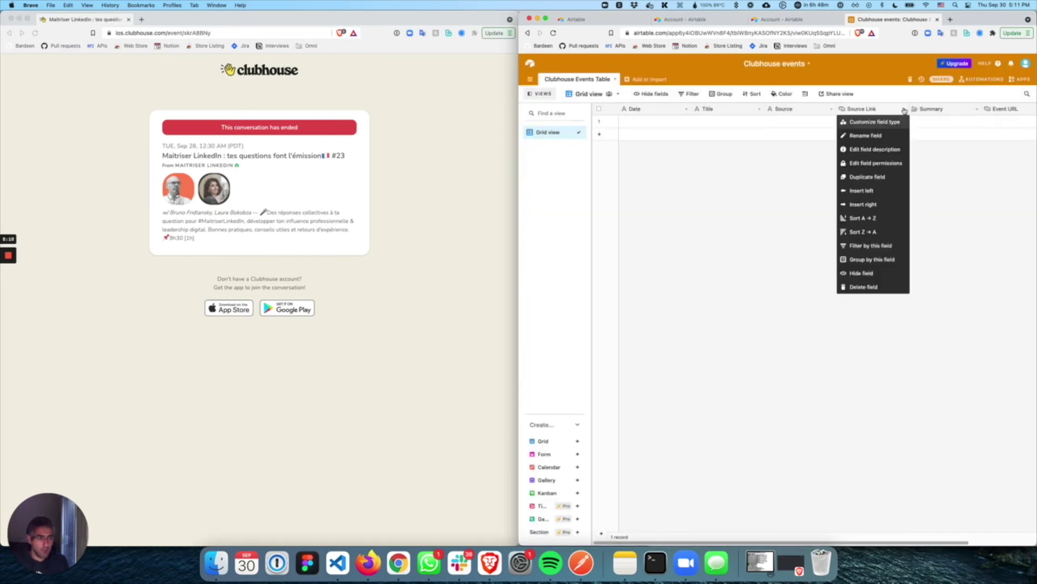
left_click(881, 127)
left_click(756, 131)
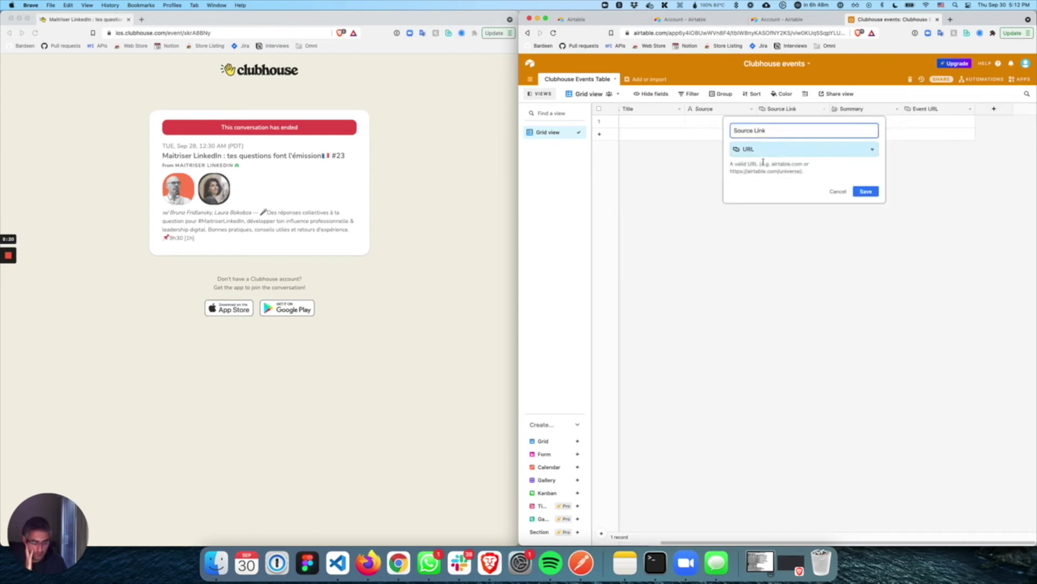
left_click(866, 191)
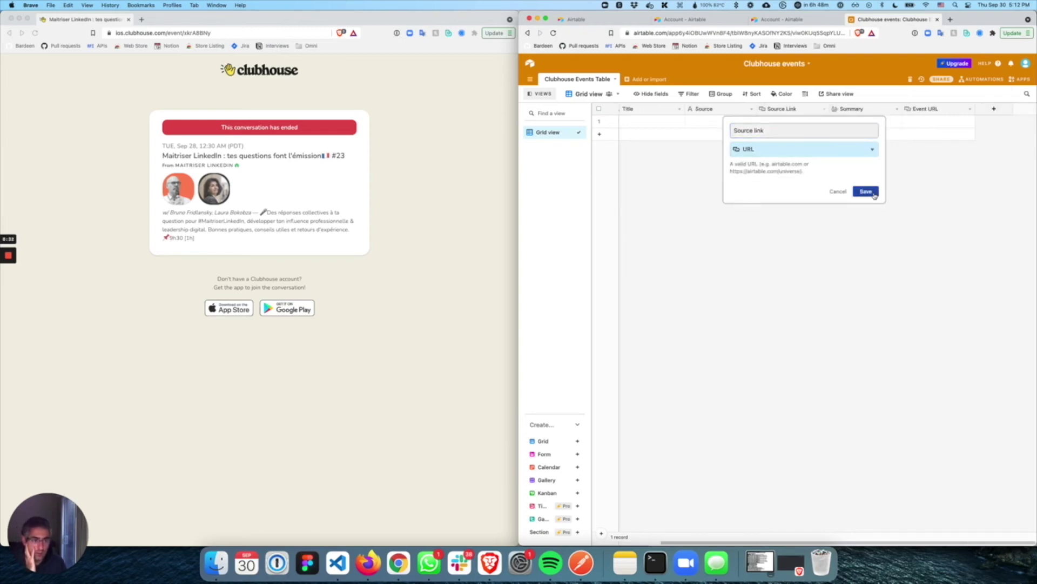
- Rerun the append records to airtable command in Bardeen and check the Clubhouse Events Table in Airtable
left_click(449, 33)
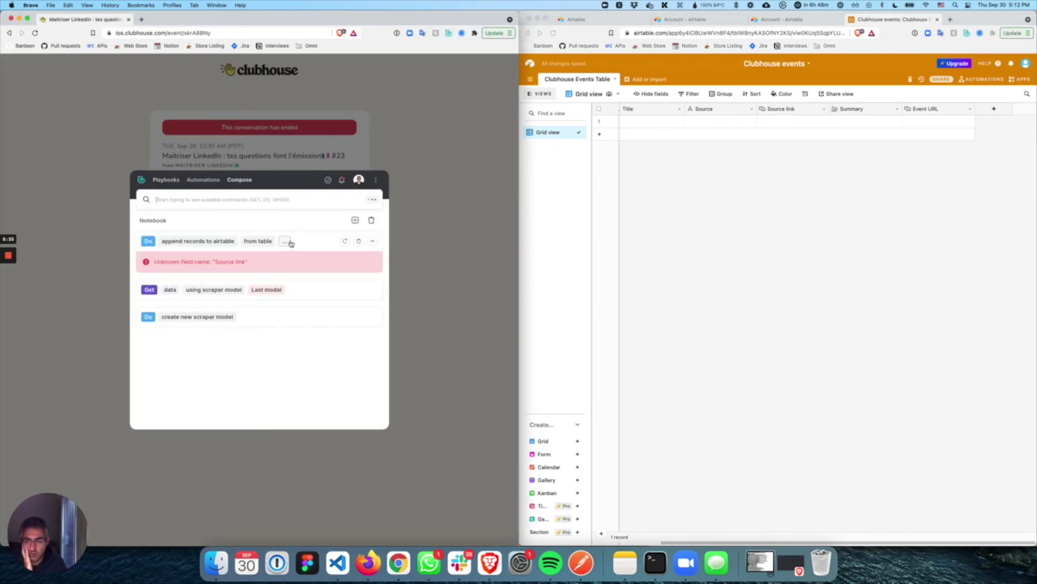
left_click(343, 241)
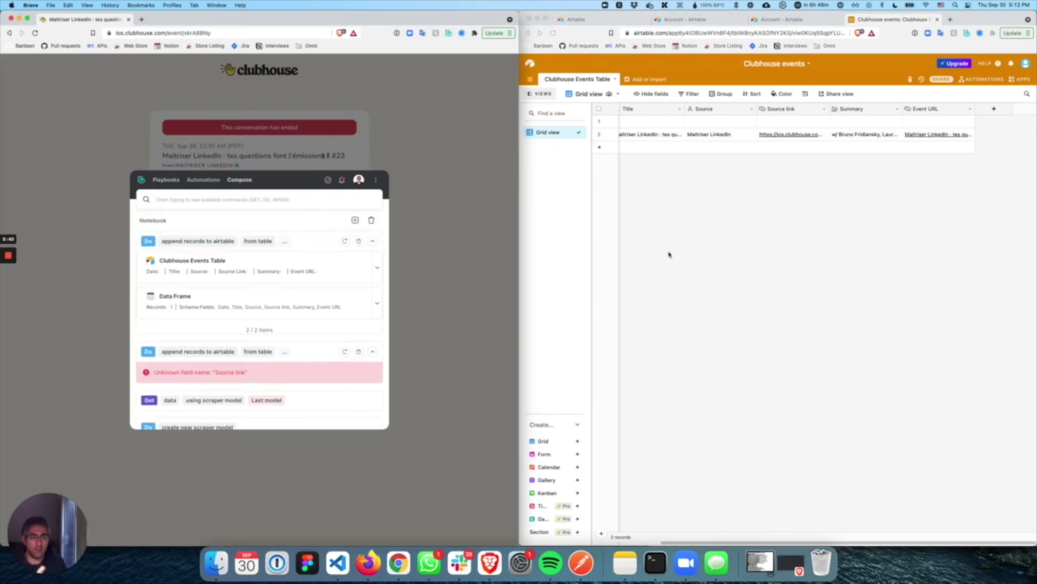
left_click(628, 125)
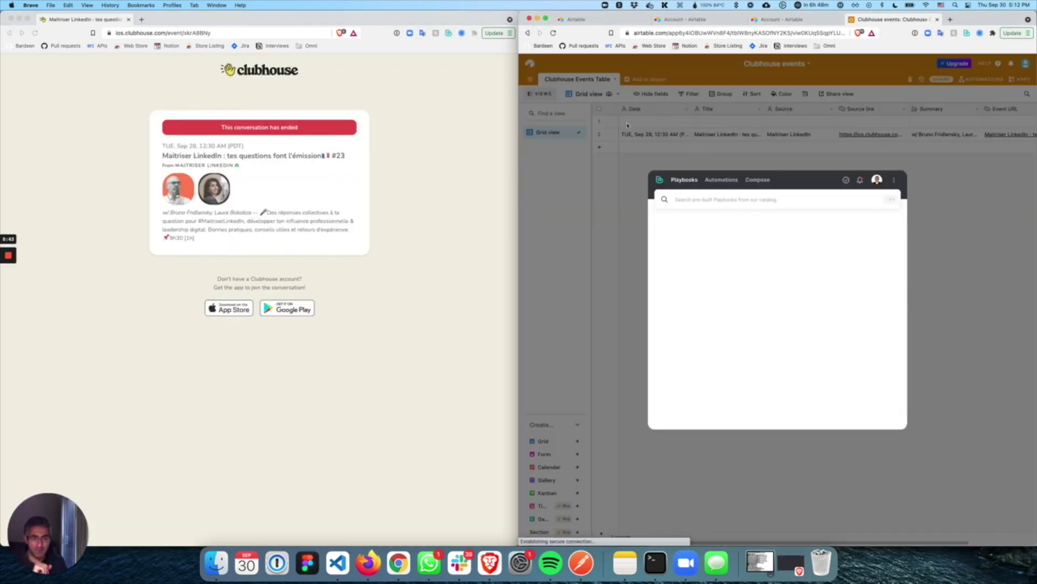
- Delete the empty first record from the Clubhouse Events Table
left_click(639, 127)
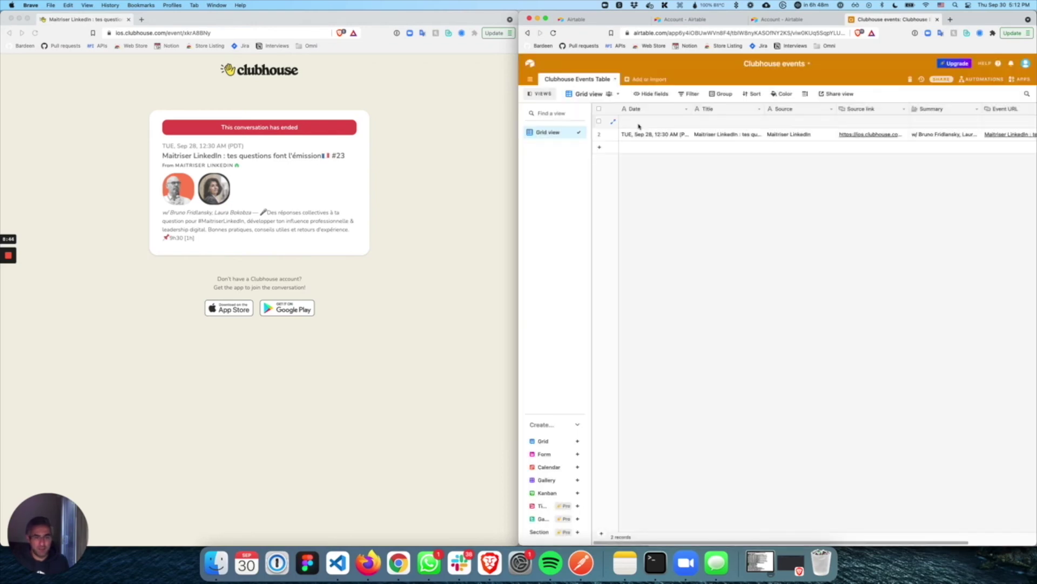
right_click(599, 124)
left_click(641, 210)
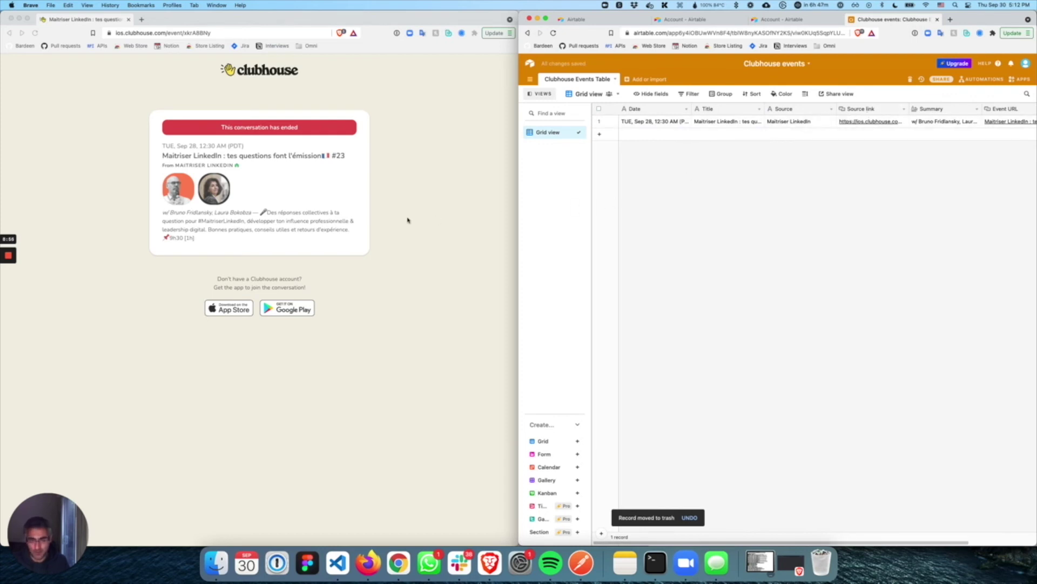
- Remove the append records to airtable entry with the unknown field name error from the Bardeen notebook
left_click(449, 34)
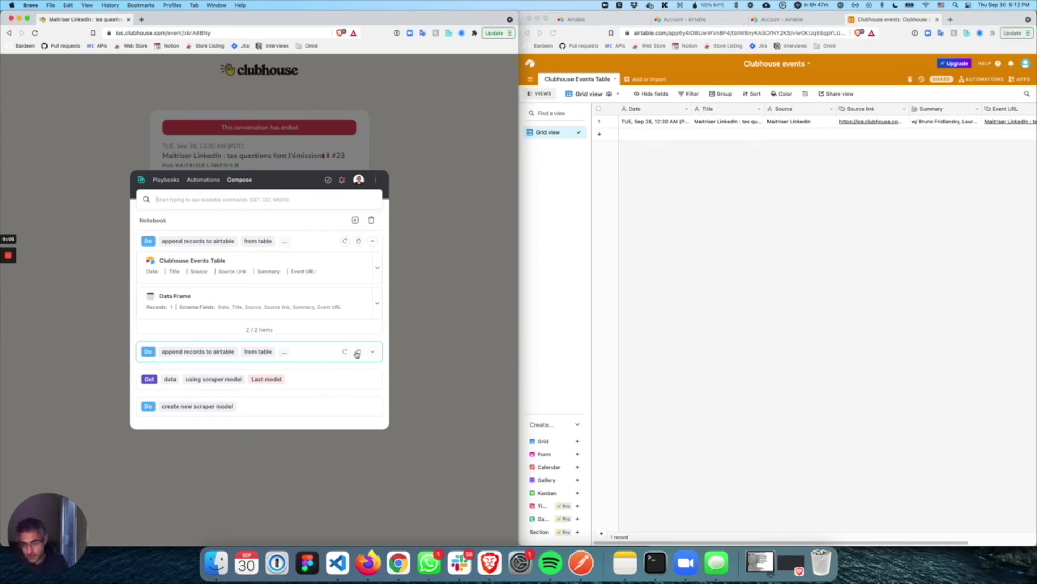
left_click(346, 354)
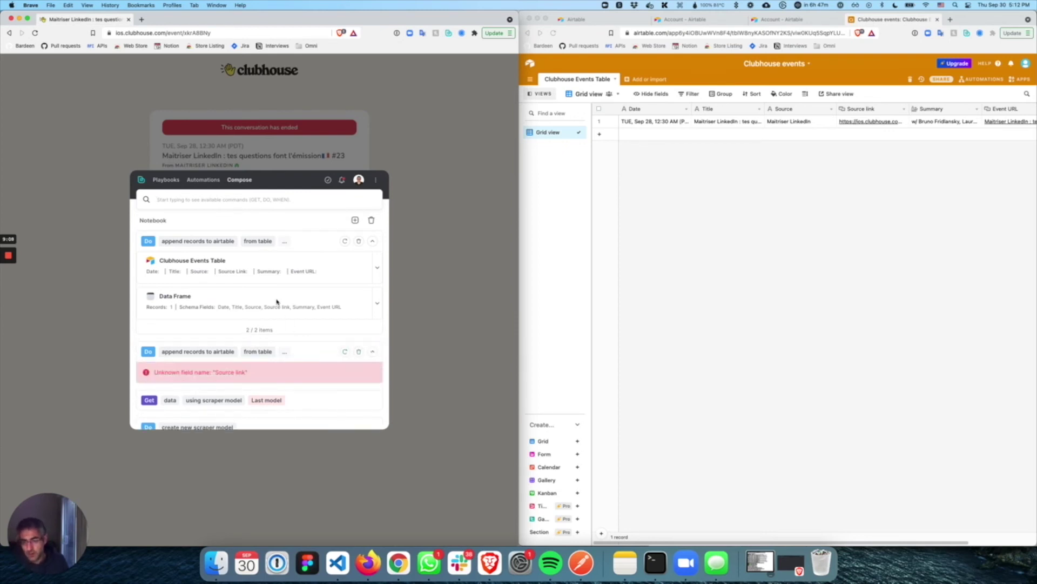
left_click(358, 352)
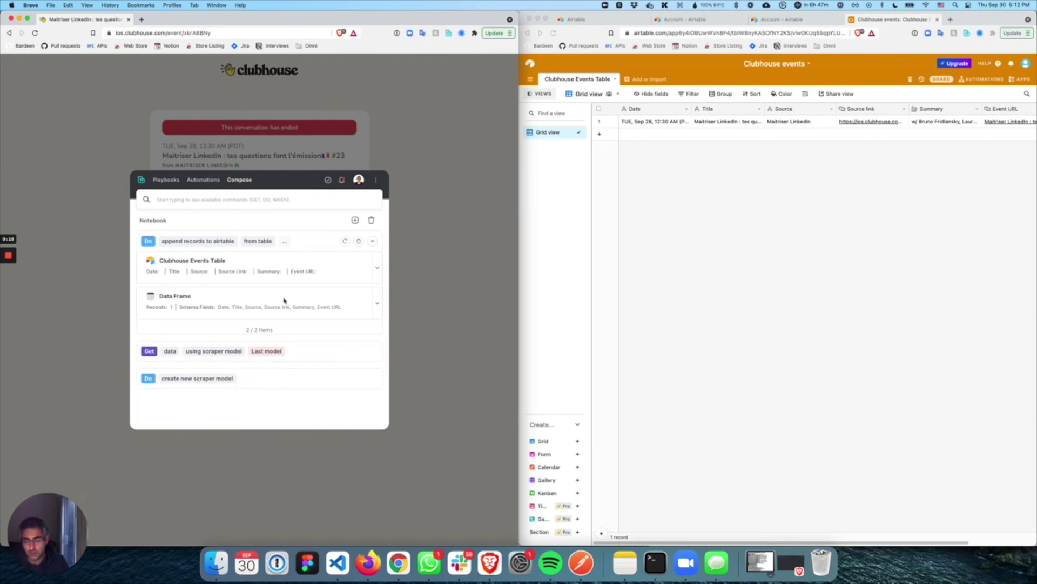
- Start a new playbook from the notebook commands and name it Clubhouse Events to Airtable
left_click(355, 220)
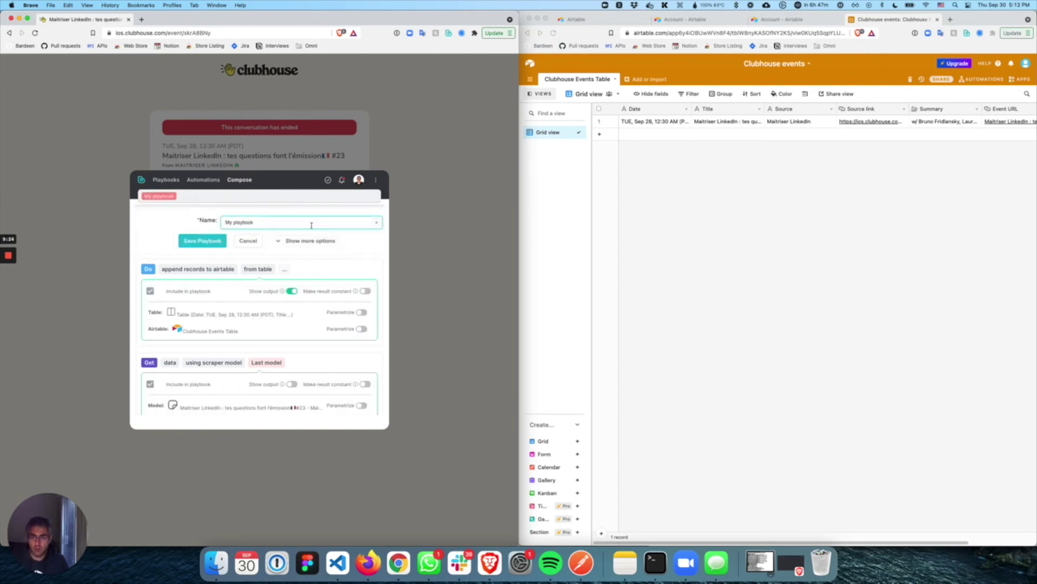
key("alt+shift+Left")
key("alt+shift+Left")
type("Clubhou")
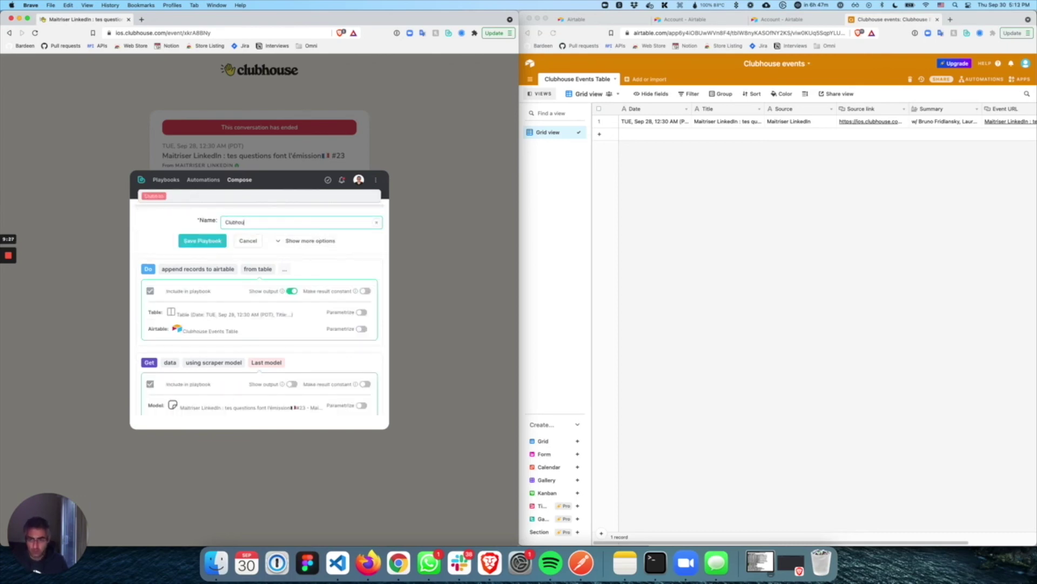
type("se Events to A")
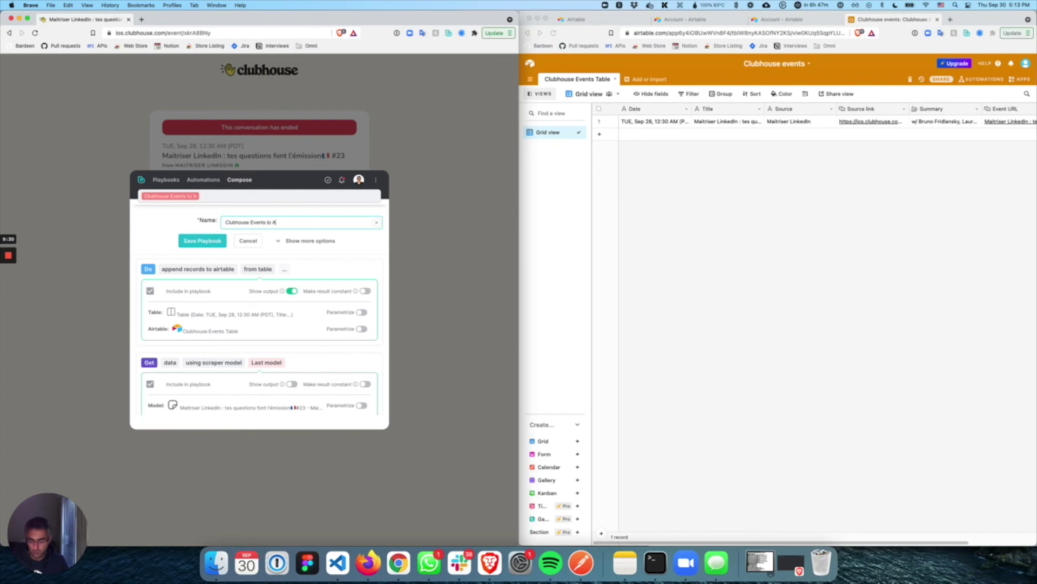
type("irtable")
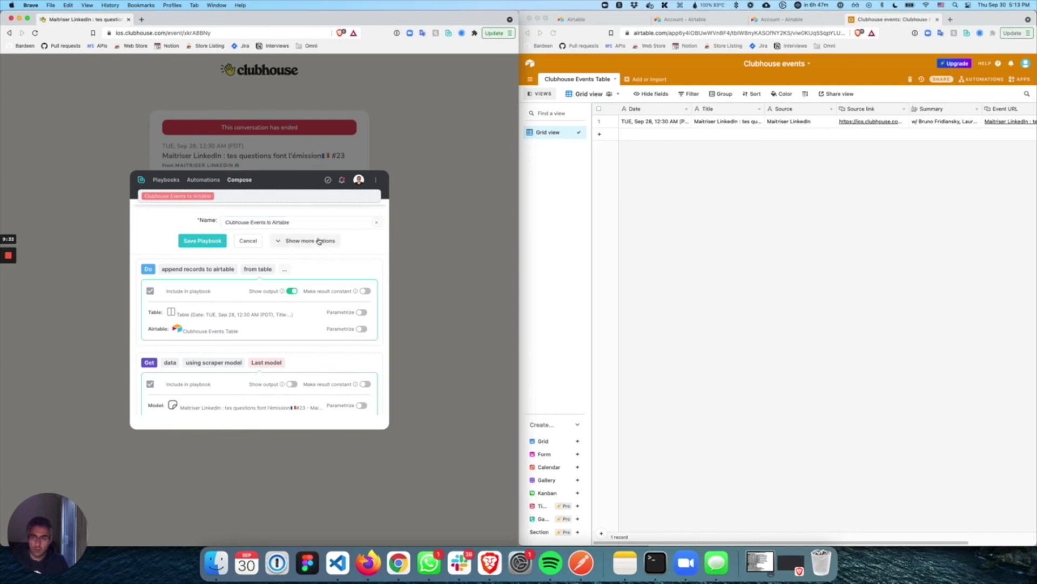
- Choose pink as the playbook's color in the additional options and save the playbook
left_click(318, 241)
left_click(322, 259)
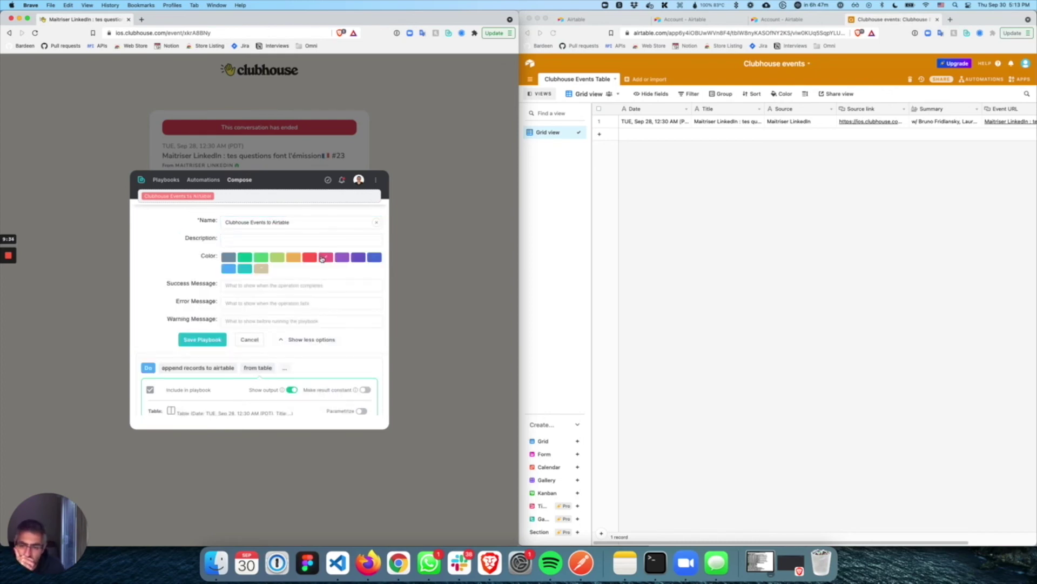
left_click(202, 339)
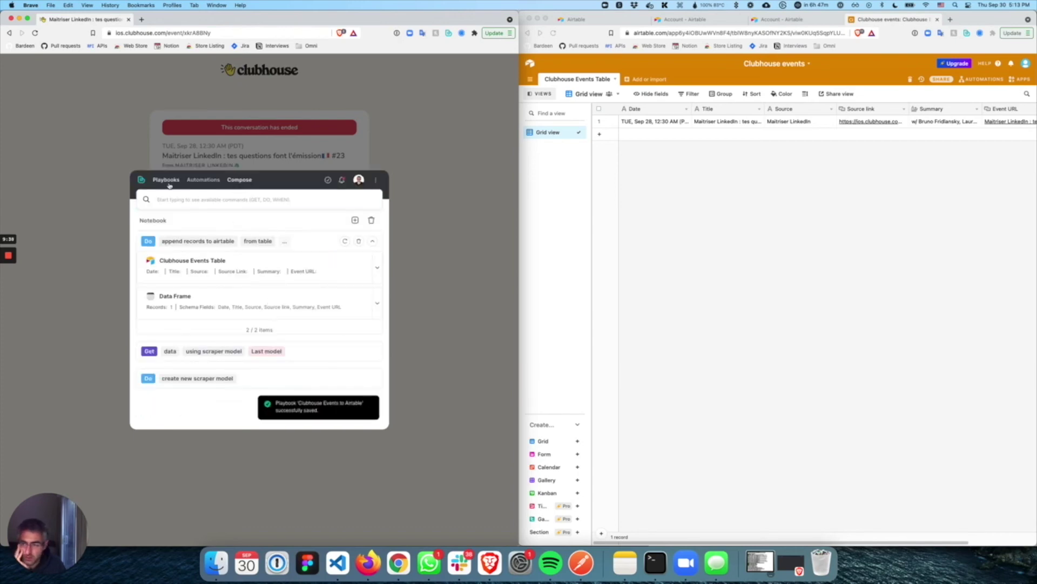
- Run the pinned Clubhouse Events to Airtable playbook on the open Clubhouse event page
left_click(168, 180)
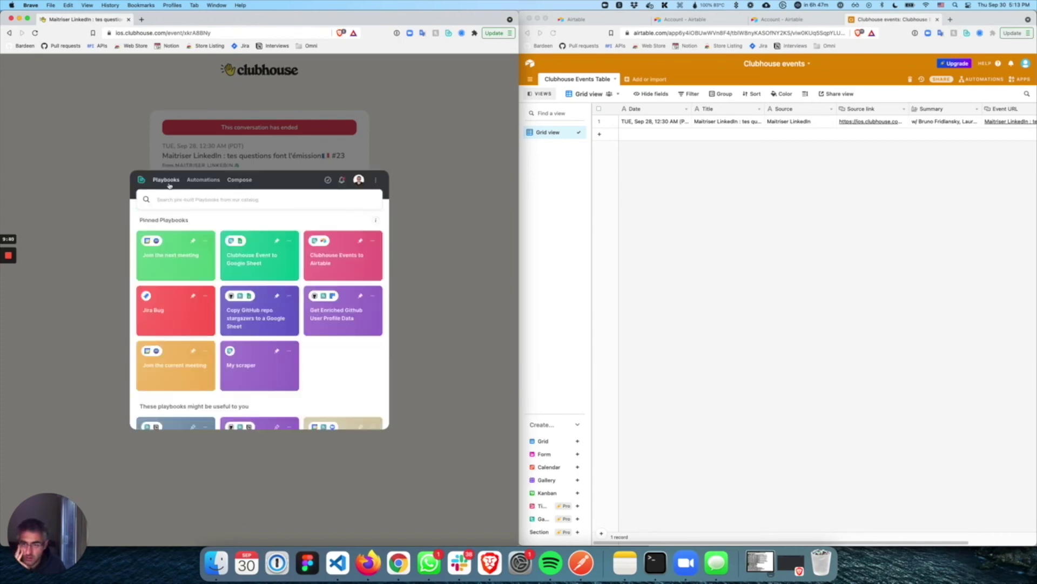
left_click(354, 270)
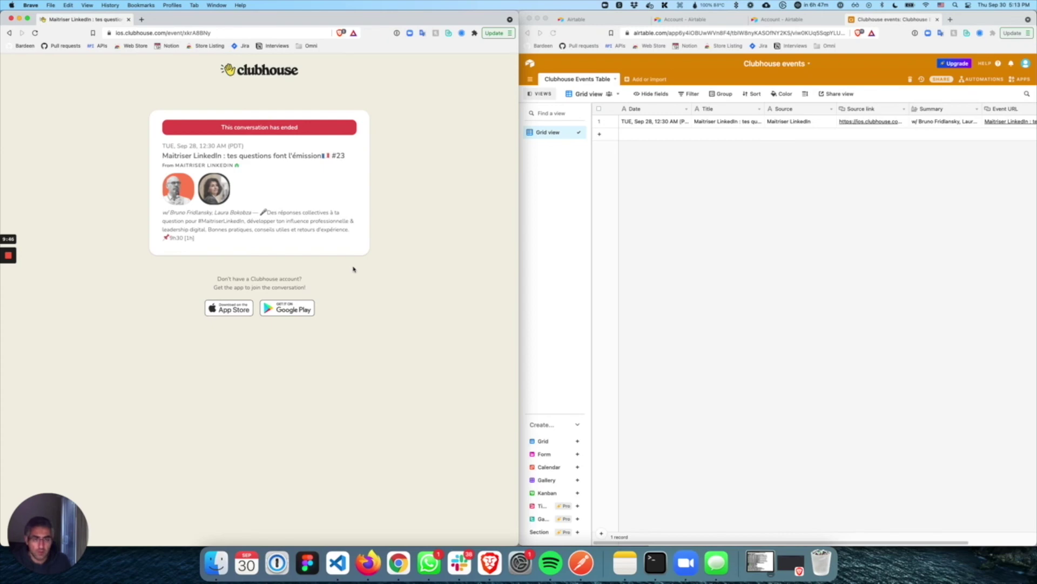